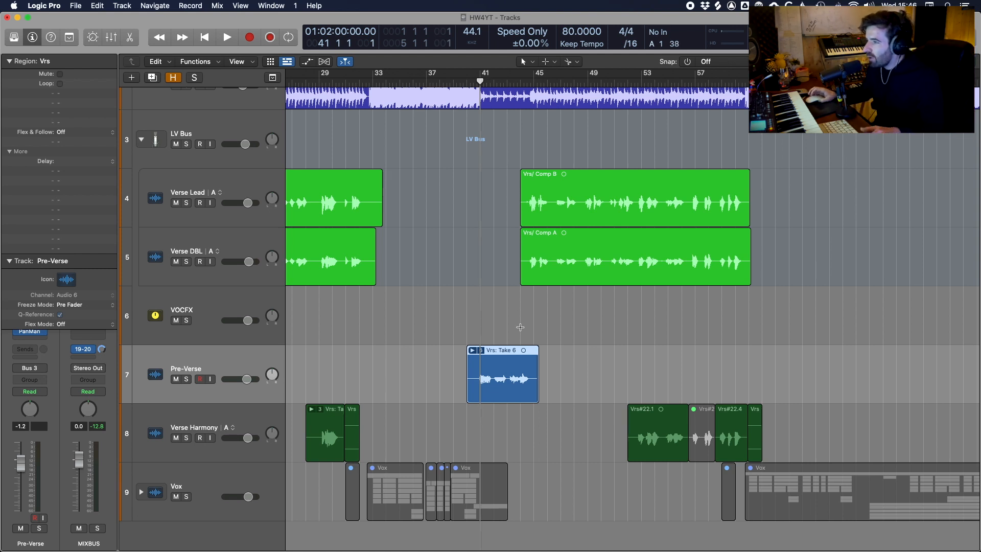
Step: Expand the take folder on the Pre-Verse track to show its individual takes
scroll(538, 343, up, 3)
scroll(538, 343, up, 3)
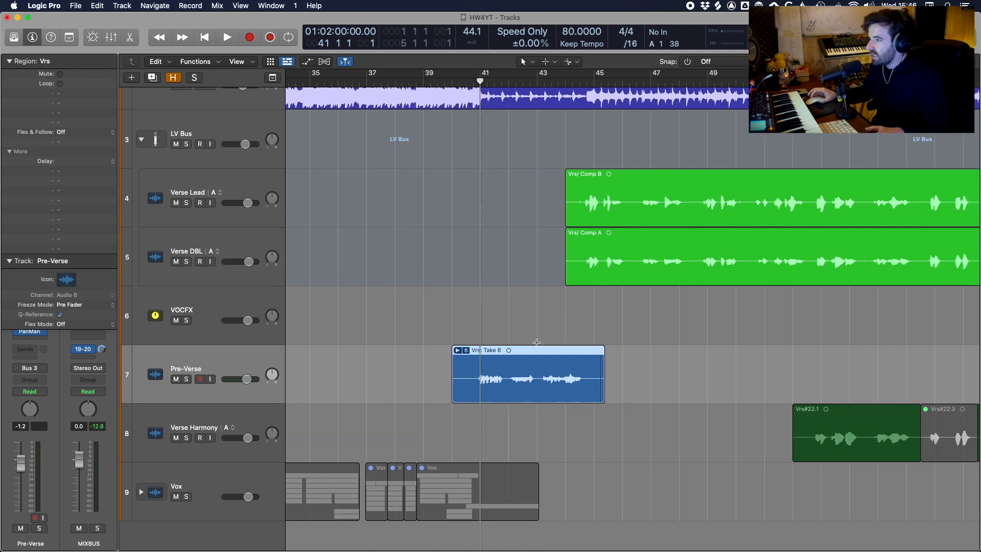
scroll(467, 355, down, 1)
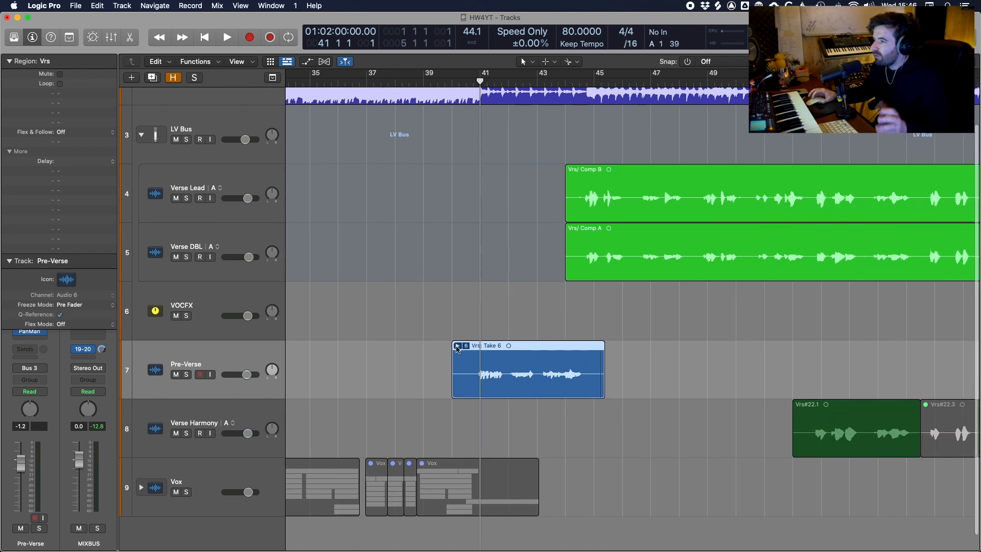
click(458, 346)
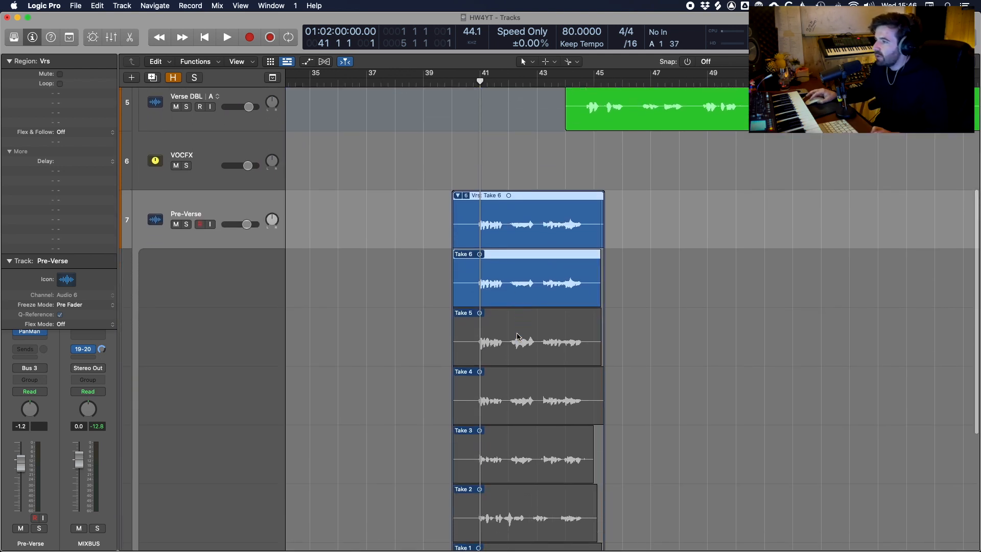
scroll(517, 337, down, 3)
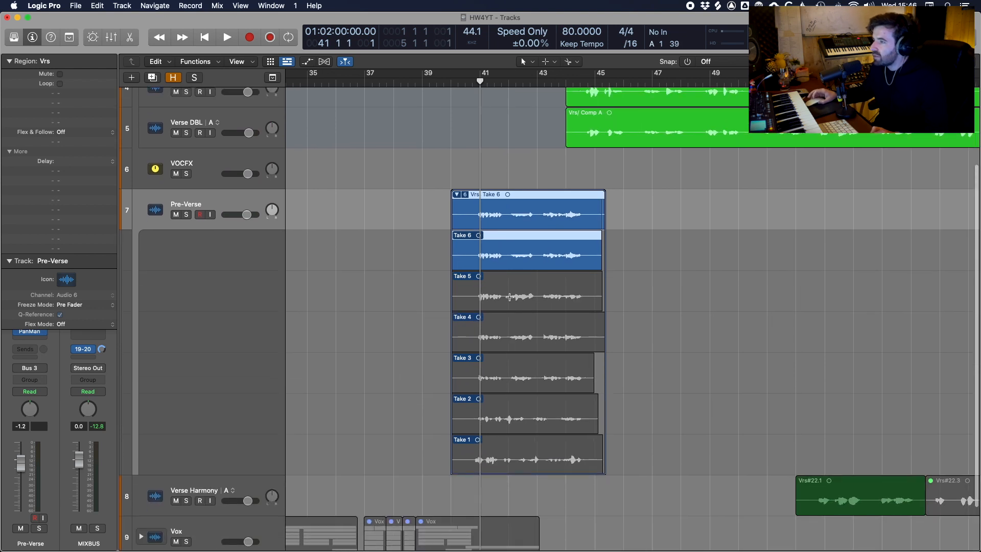
scroll(507, 295, down, 1)
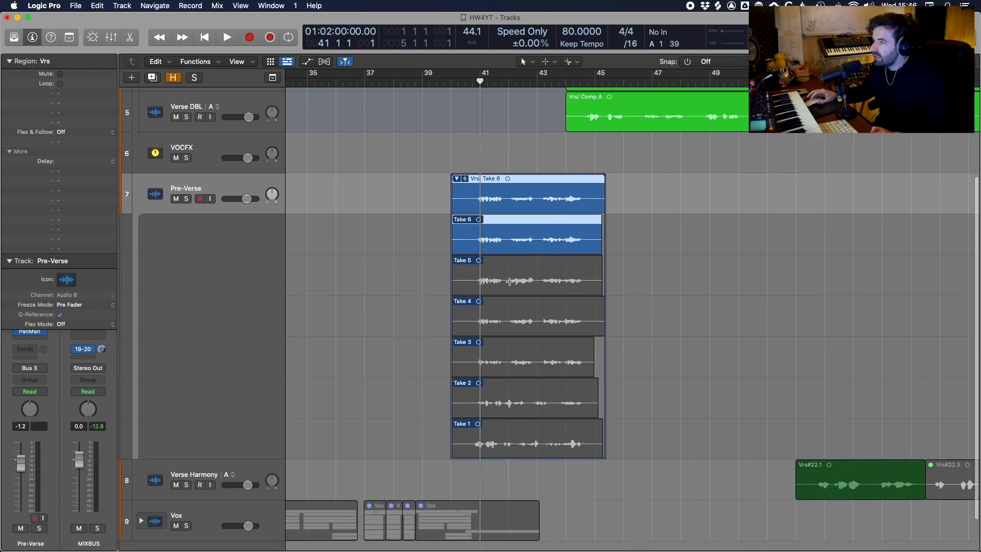
Step: Comp the middle phrase of the Pre-Verse vocal from Take 5, and undo that comp selection
drag(509, 282, 539, 281)
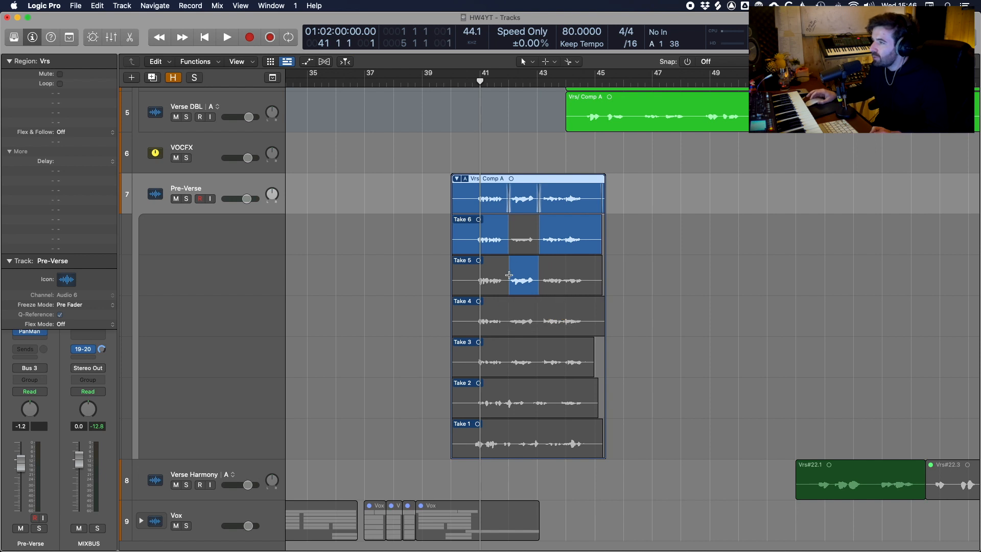
key(super+z)
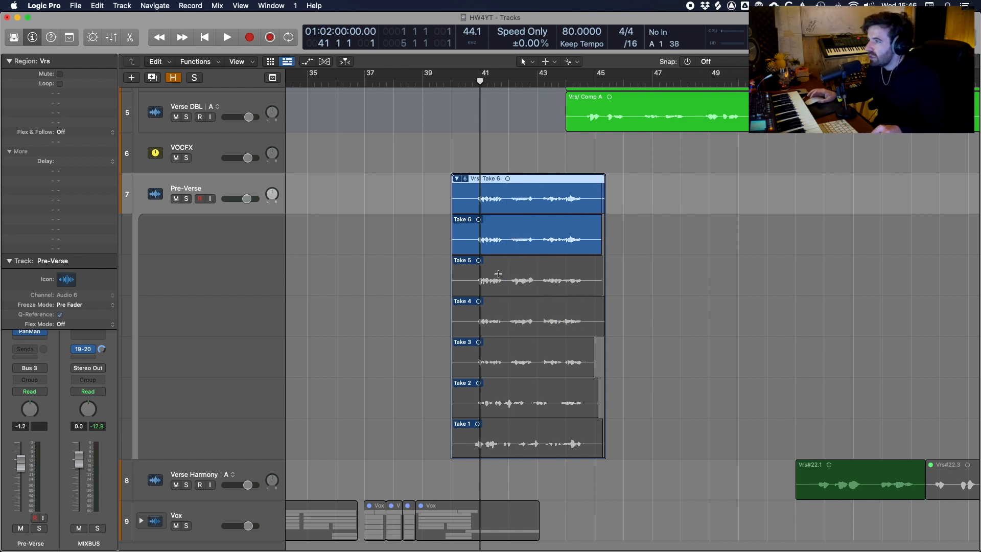
Step: Try to trim the start of the Pre-Verse take folder, and collapse the folder
drag(452, 199, 519, 197)
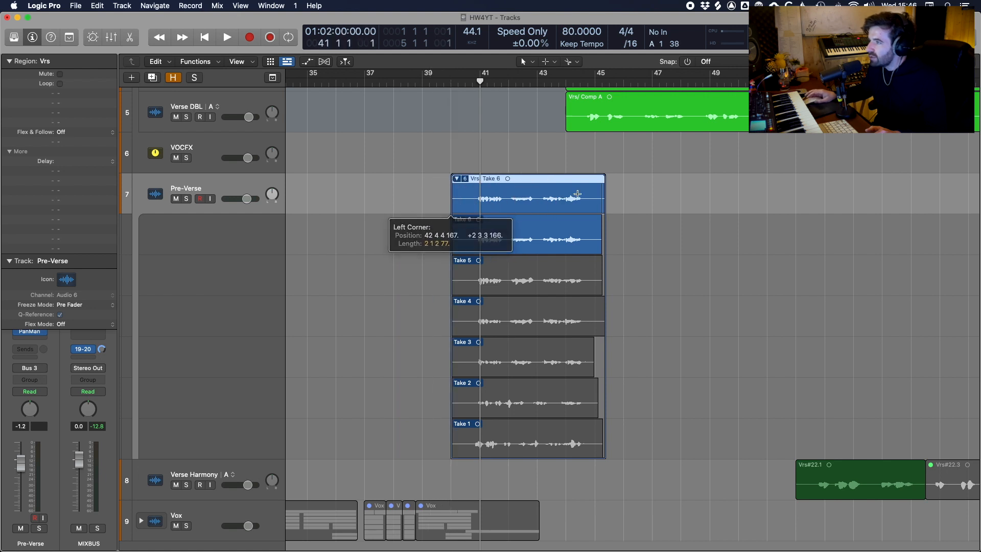
click(455, 183)
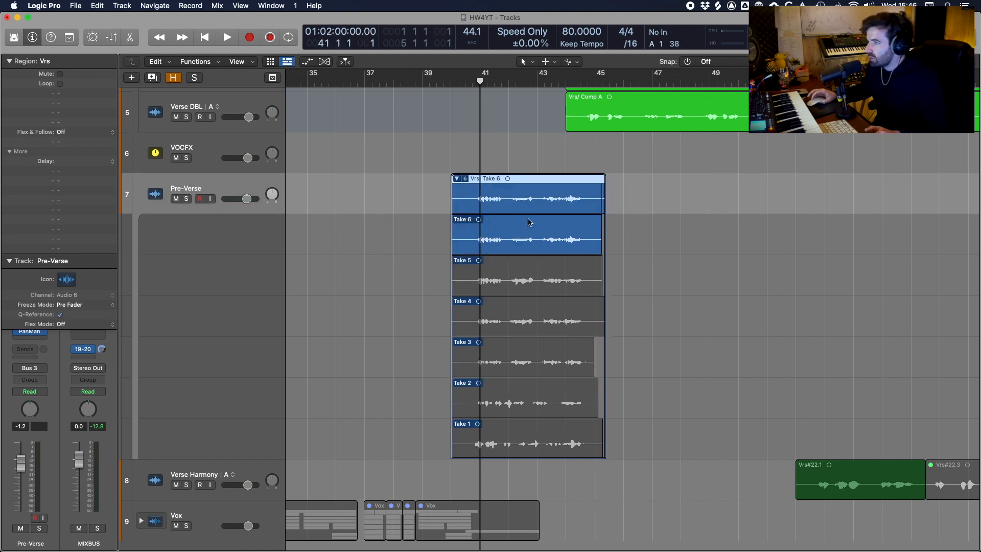
click(457, 179)
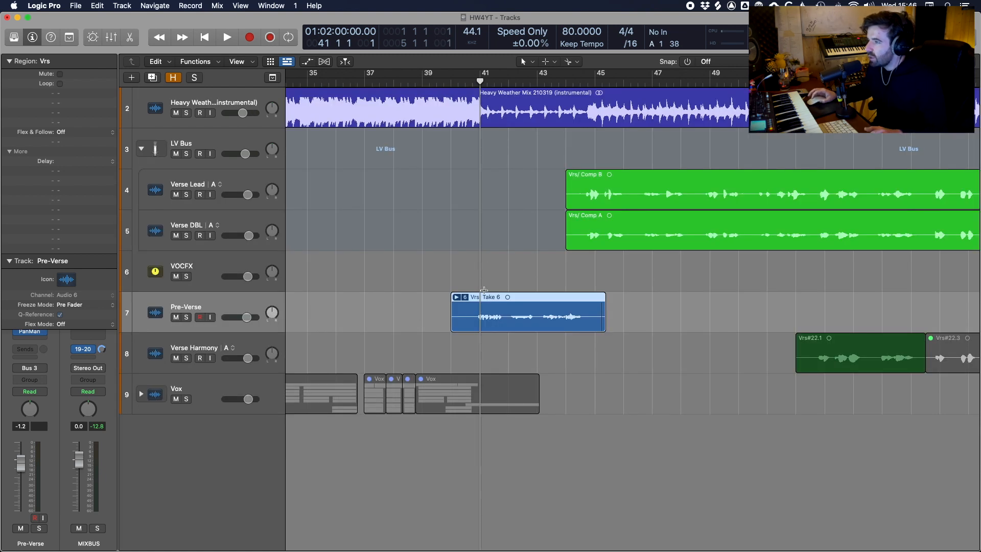
Step: Flatten the Pre-Verse take folder to Take 6, undoing and redoing the operation
click(466, 298)
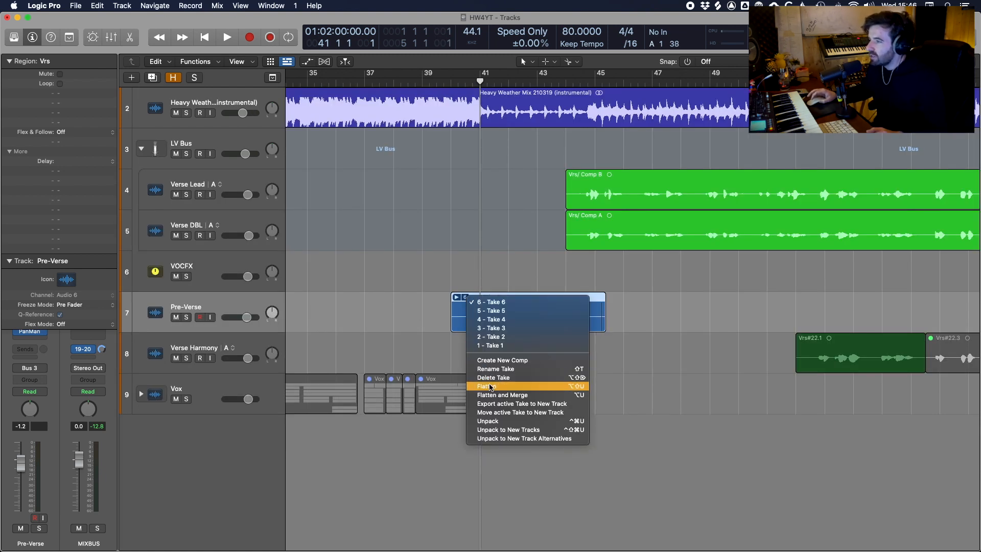
click(462, 296)
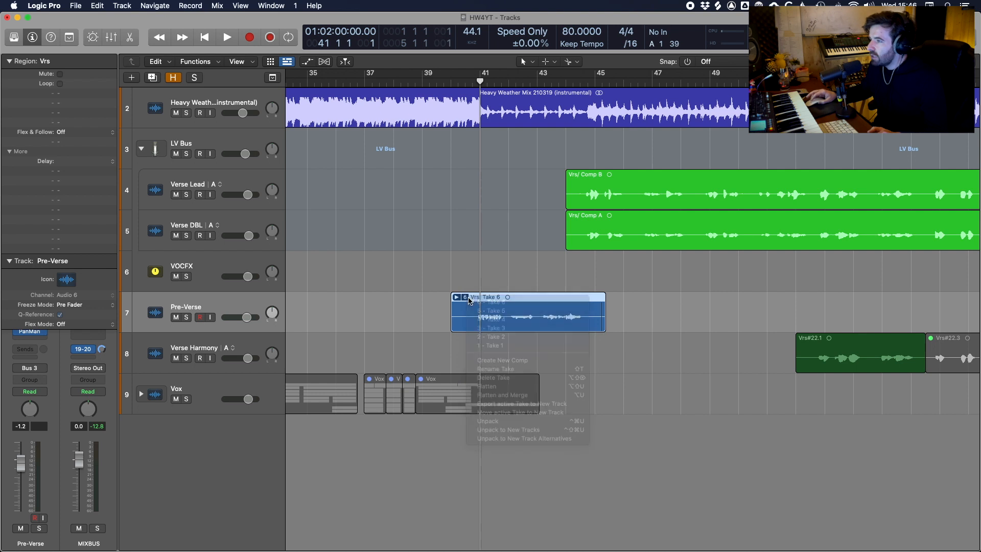
click(466, 298)
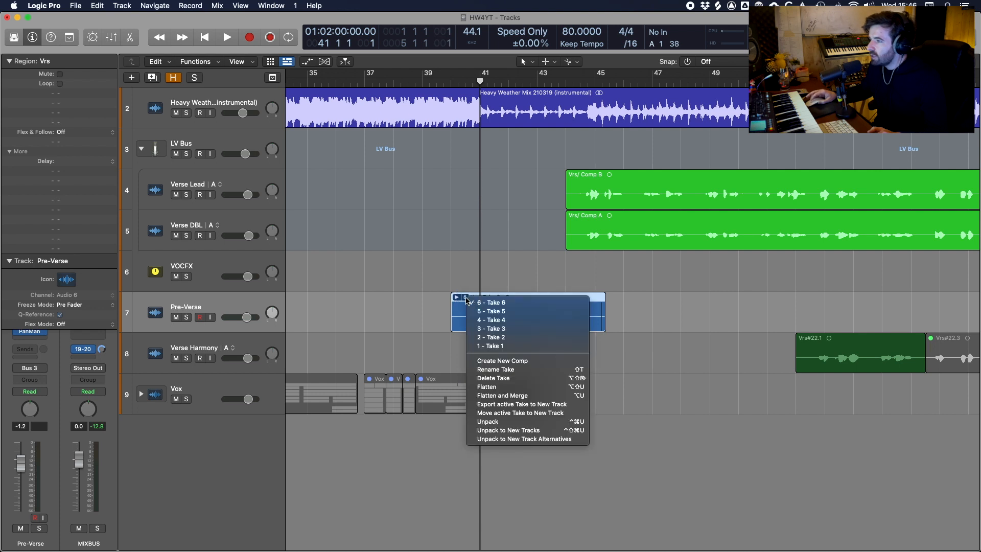
click(519, 387)
key(super+z)
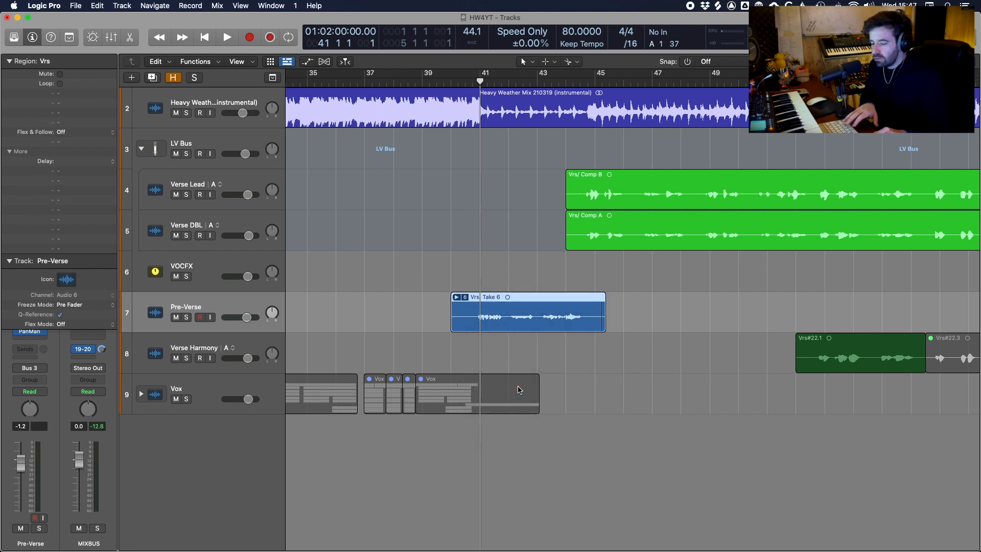
key(super+shift+z)
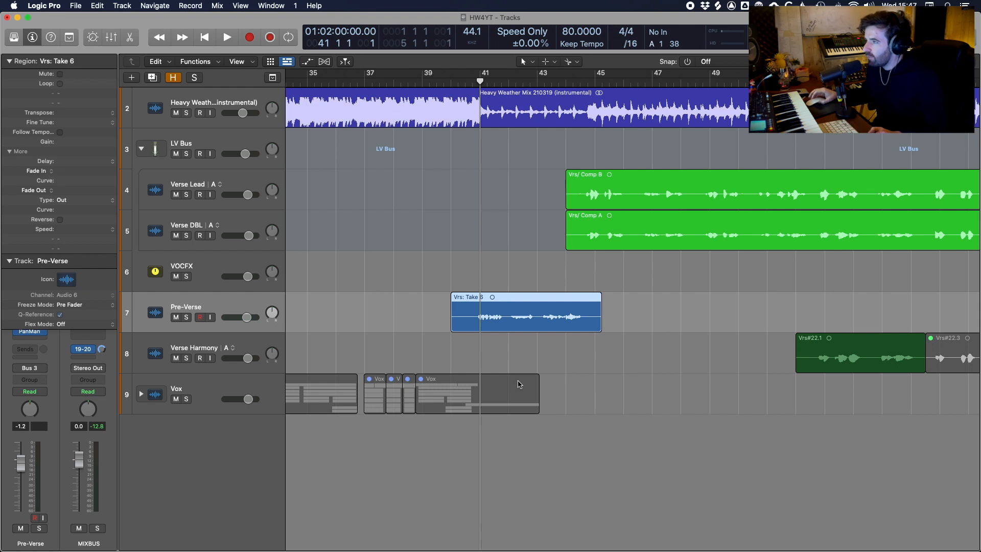
Step: Trim the start and end of the flattened Take 6 region close to the vocal
key(super+Left)
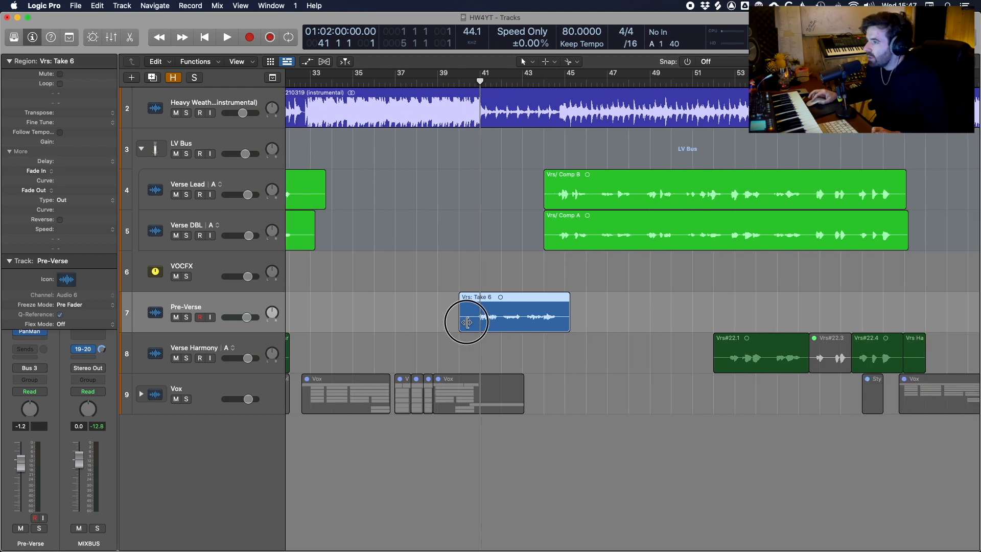
drag(459, 321, 477, 320)
drag(560, 327, 549, 328)
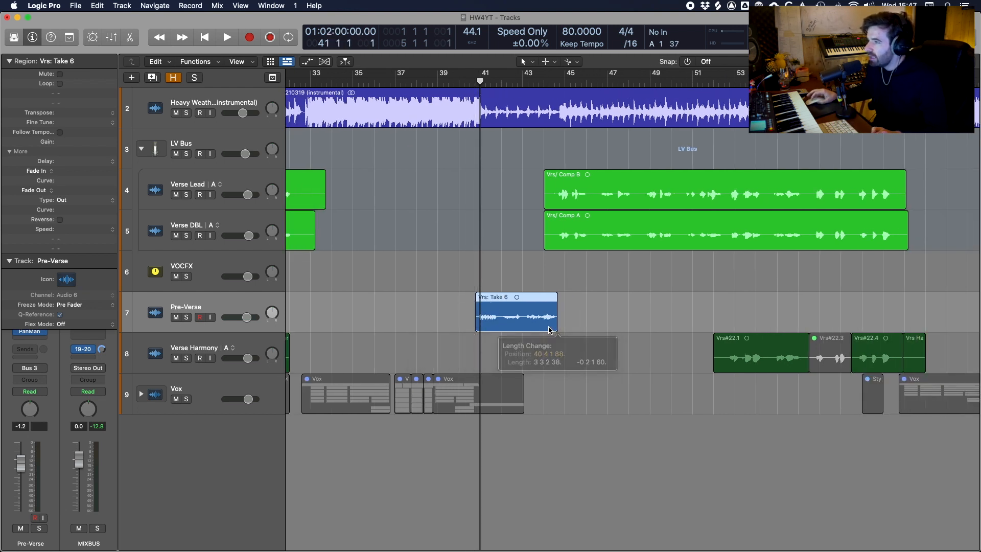
Step: Cut out the silent gap after the first phrase of the Take 6 region
scroll(548, 327, up, 5)
scroll(547, 328, up, 3)
mouse_move(537, 384)
mouse_down()
mouse_move(543, 394)
mouse_move(549, 365)
mouse_move(535, 352)
mouse_up()
key(Delete)
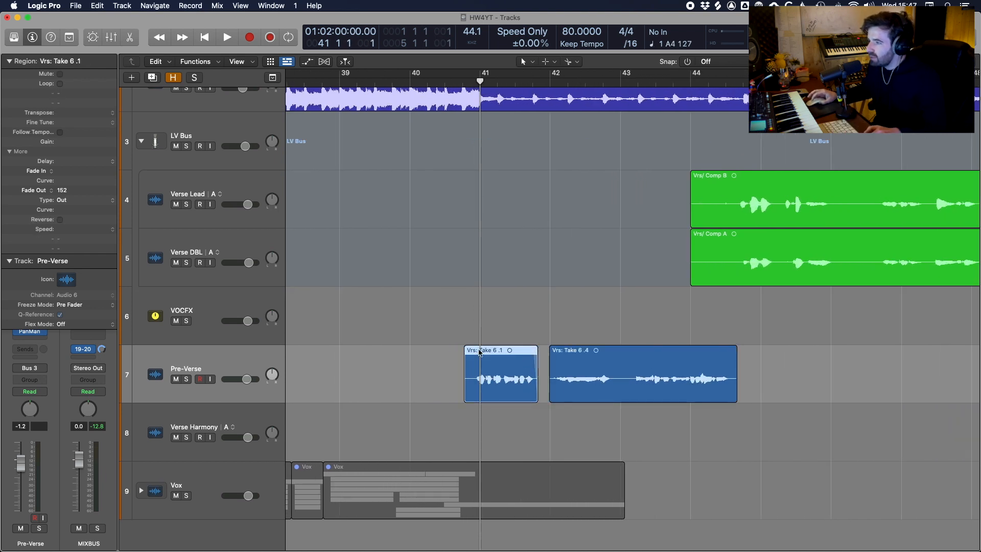
Step: Add a fade-in to the first phrase region, and a 196 fade-in and 283 fade-out to the second
drag(465, 352, 473, 352)
drag(550, 353, 554, 352)
drag(736, 356, 729, 356)
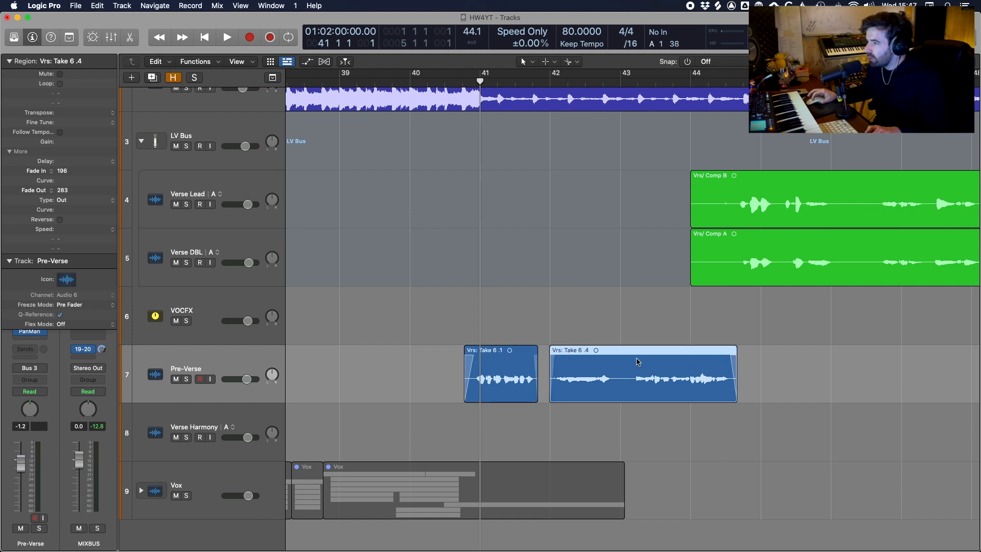
Step: Show Track Alternatives in the track headers
scroll(637, 360, down, 10)
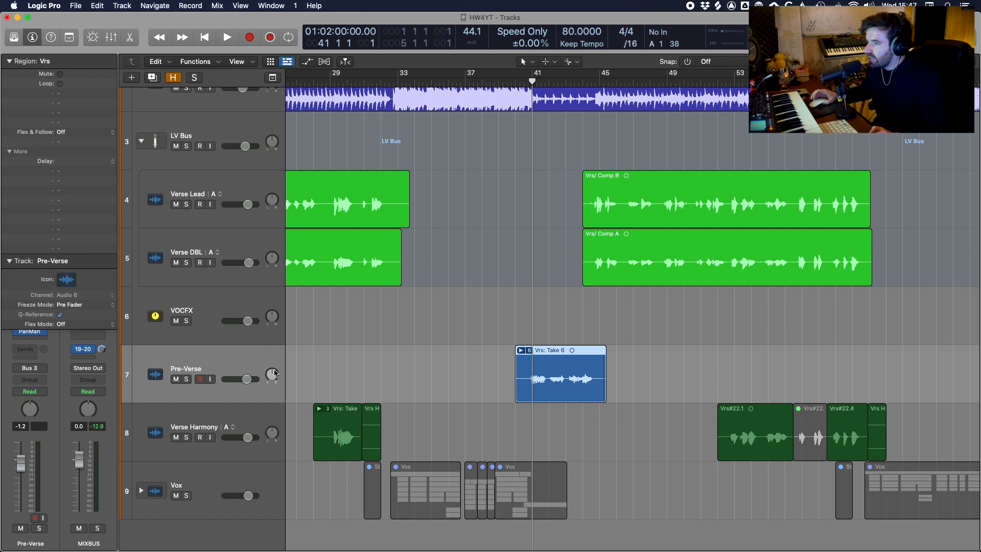
right_click(214, 367)
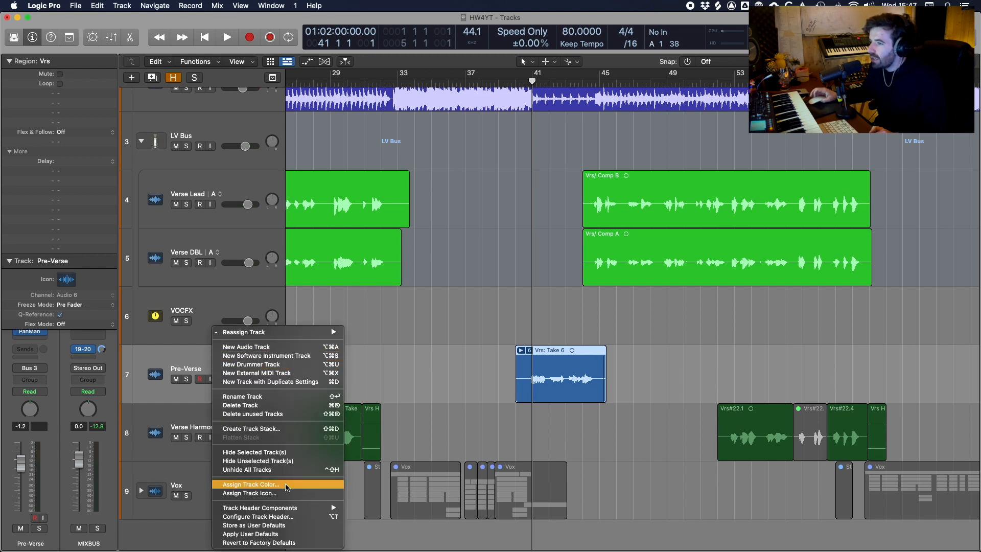
mouse_move(298, 509)
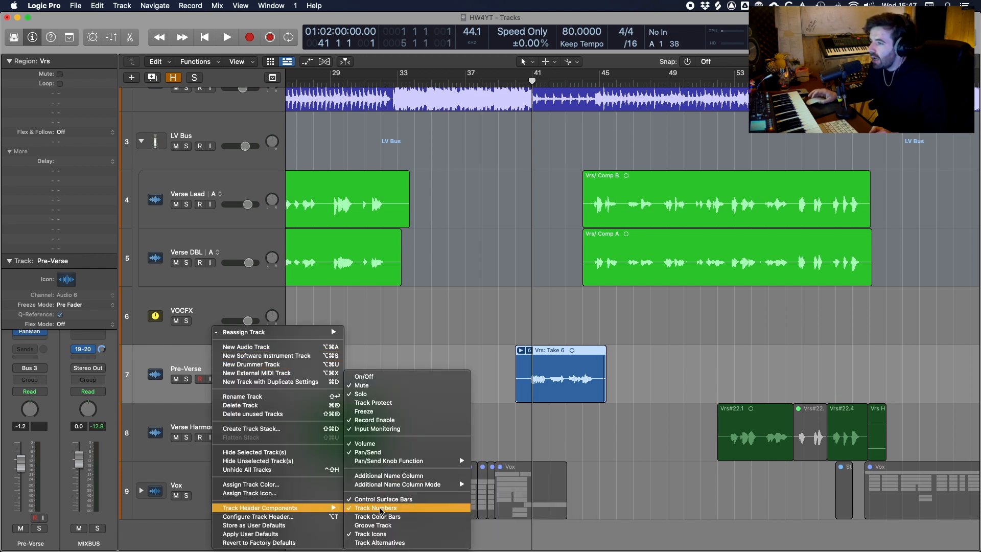
click(378, 543)
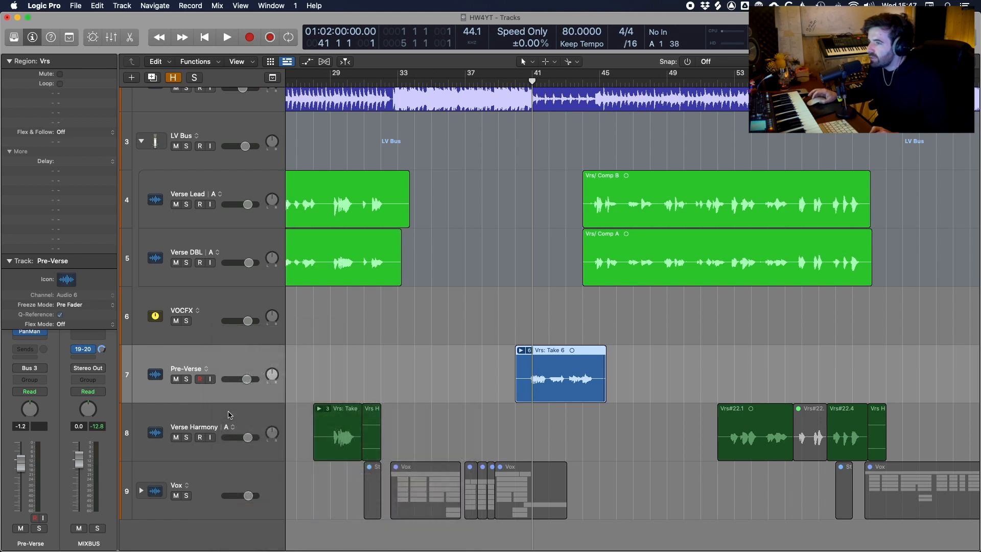
Step: Duplicate the Pre-Verse track alternative and flatten the copy's take folder to Take 6
click(206, 369)
click(230, 385)
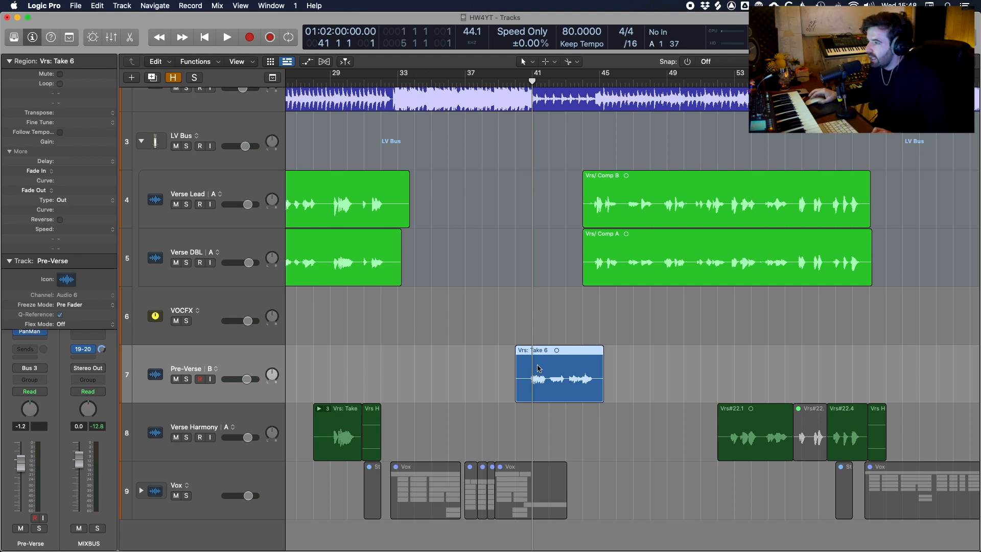
Step: Delete the silence before and after the vocal in the flattened Pre-Verse region of alternative B
scroll(532, 358, up, 3)
drag(473, 386, 521, 385)
key(Delete)
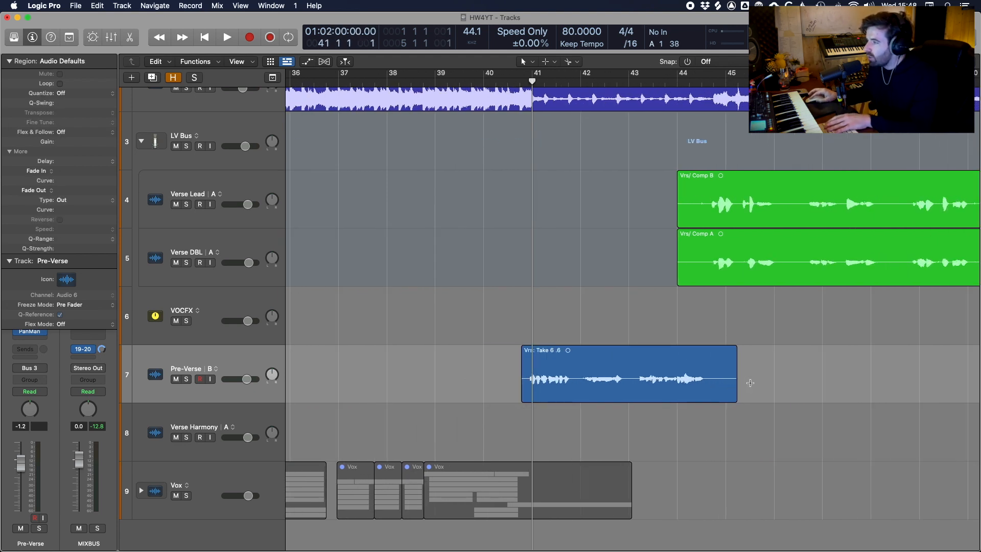
drag(745, 378, 714, 378)
key(Delete)
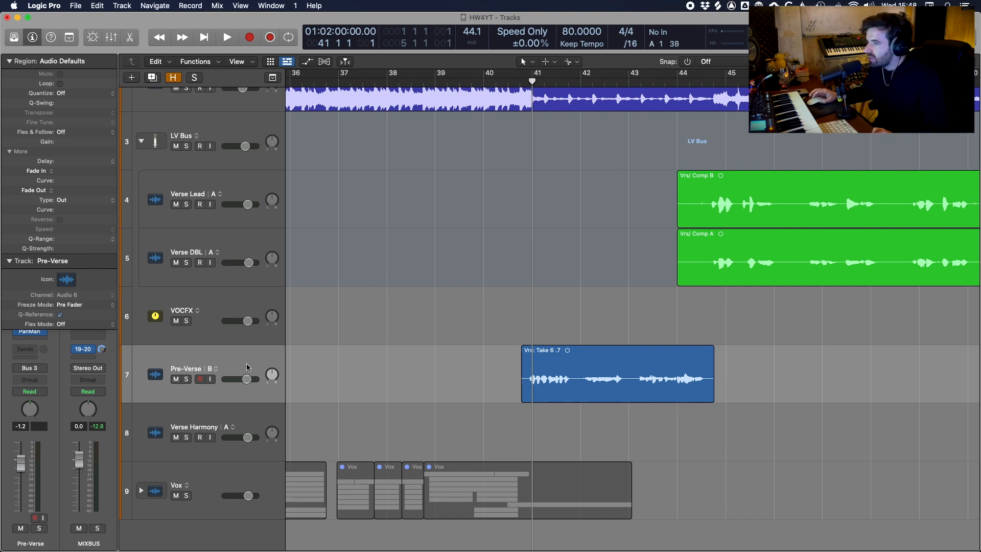
Step: Switch the Pre-Verse track to alternative A with the original take folder, and return to alternative B
click(215, 368)
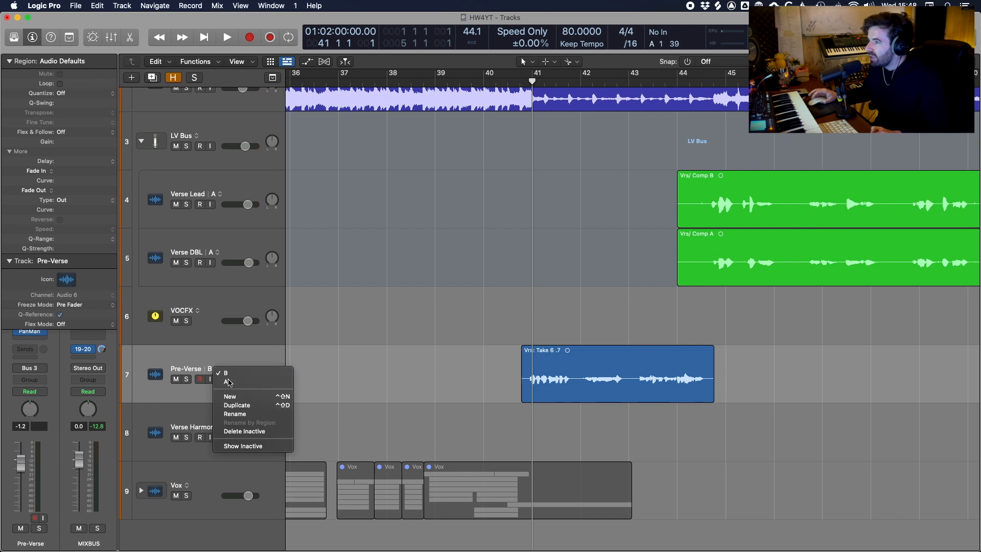
click(226, 381)
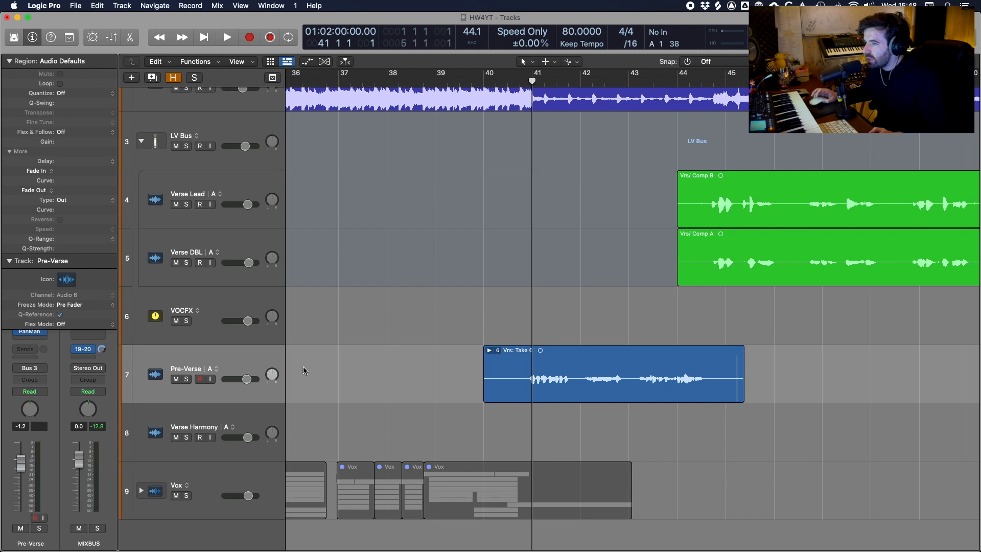
click(212, 372)
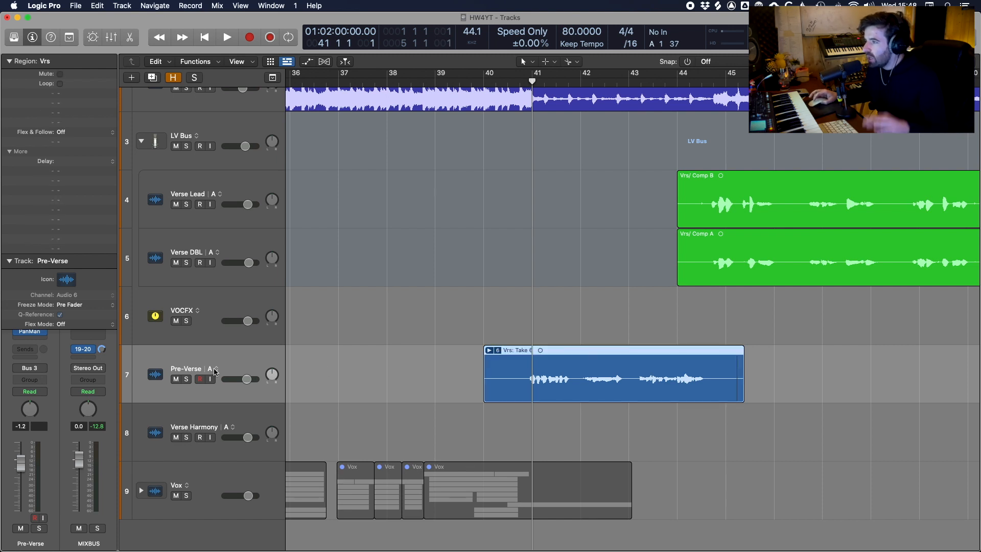
click(214, 371)
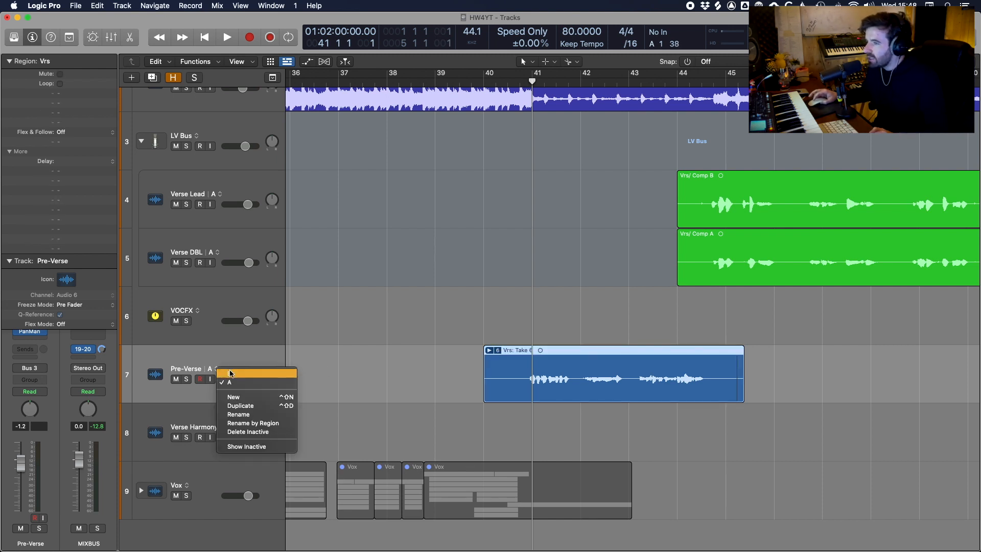
click(231, 373)
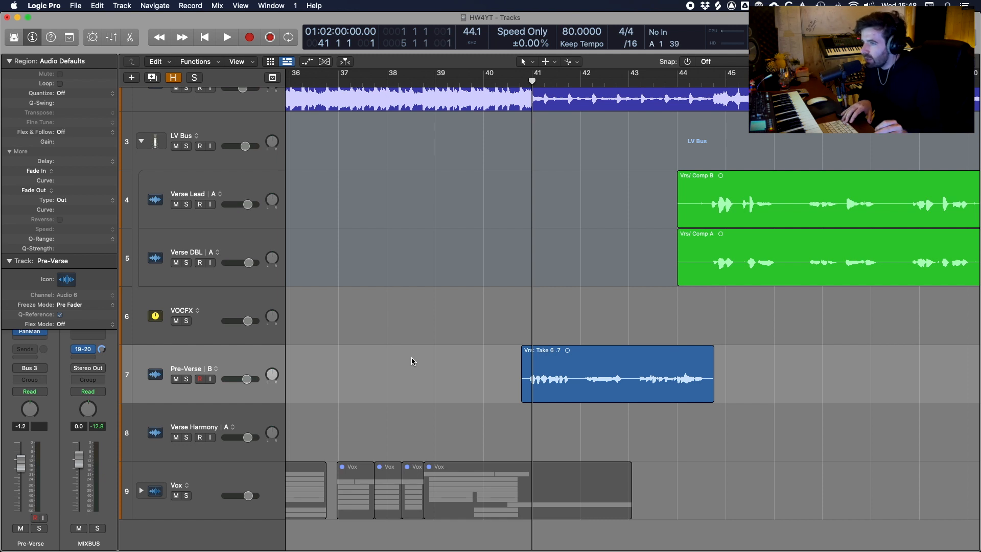
Step: Flip repeatedly between Pre-Verse track alternatives A and B to compare the take folder with the edited region
key(ctrl+shift+super+Up)
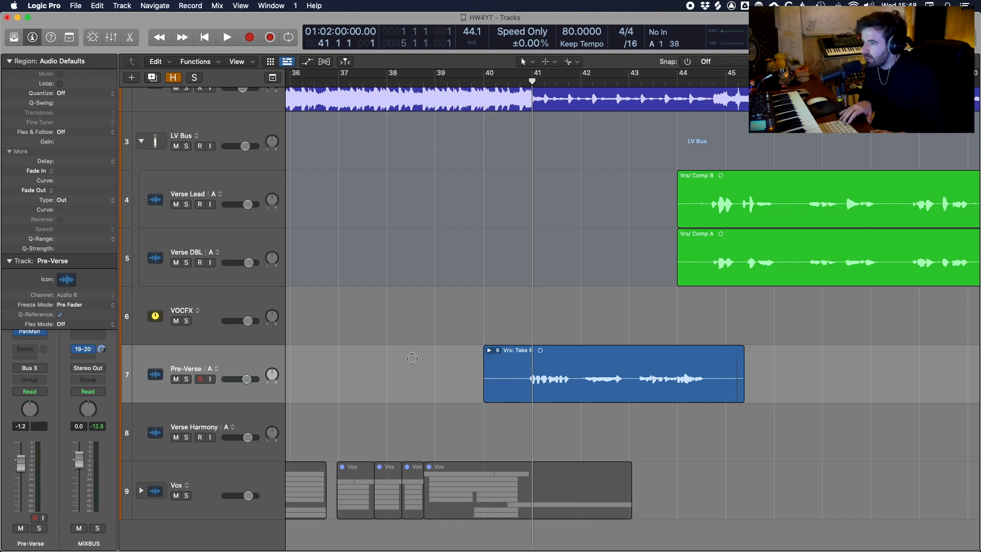
key(ctrl+shift+super+Down)
key(ctrl+shift+super+Up)
key(ctrl+shift+super+Down)
key(ctrl+shift+super+Up)
key(ctrl+shift+super+Down)
key(ctrl+shift+super+Up)
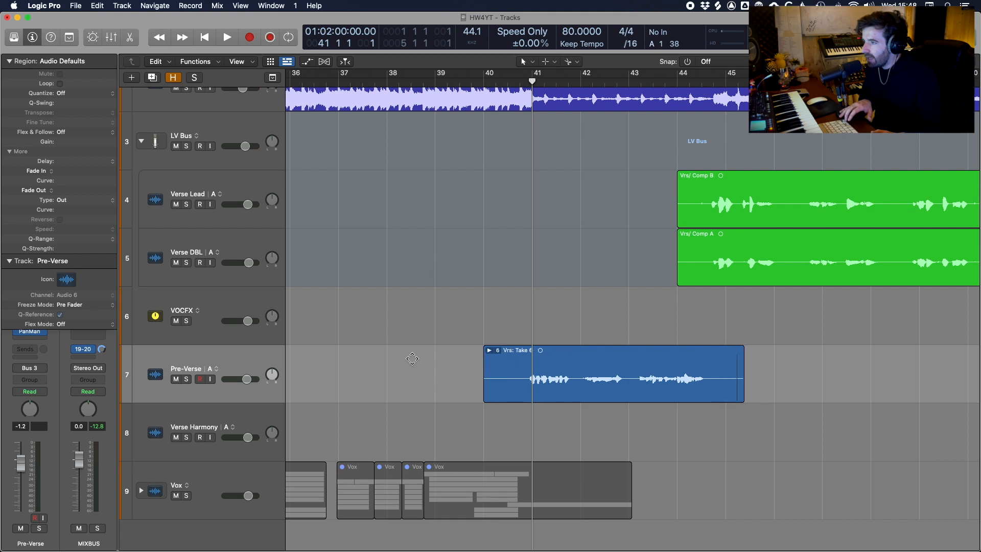
key(ctrl+shift+super+Down)
key(ctrl+shift+super+Up)
key(ctrl+shift+super+Down)
key(ctrl+shift+super+Up)
Step: Duplicate Pre-Verse alternative B, and add a new empty alternative to the track
key(ctrl+shift+super+Down)
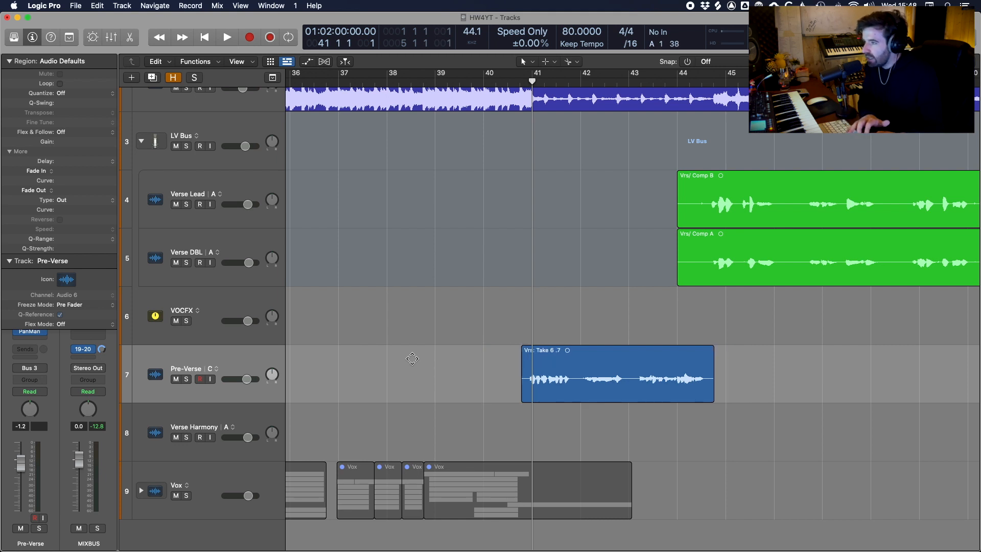
key(ctrl+shift+super+Down)
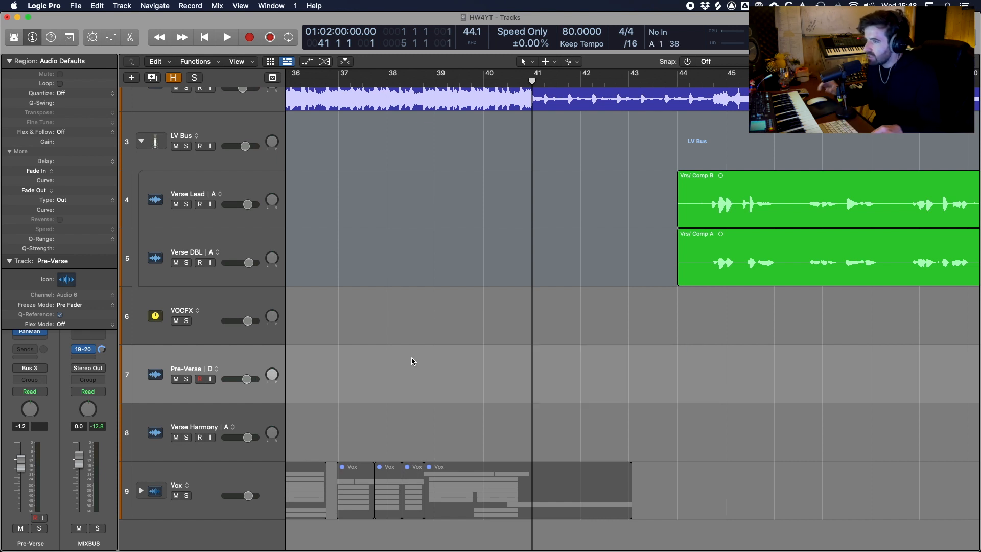
Step: Return the Pre-Verse track to alternative B
key(ctrl+shift+super+Up)
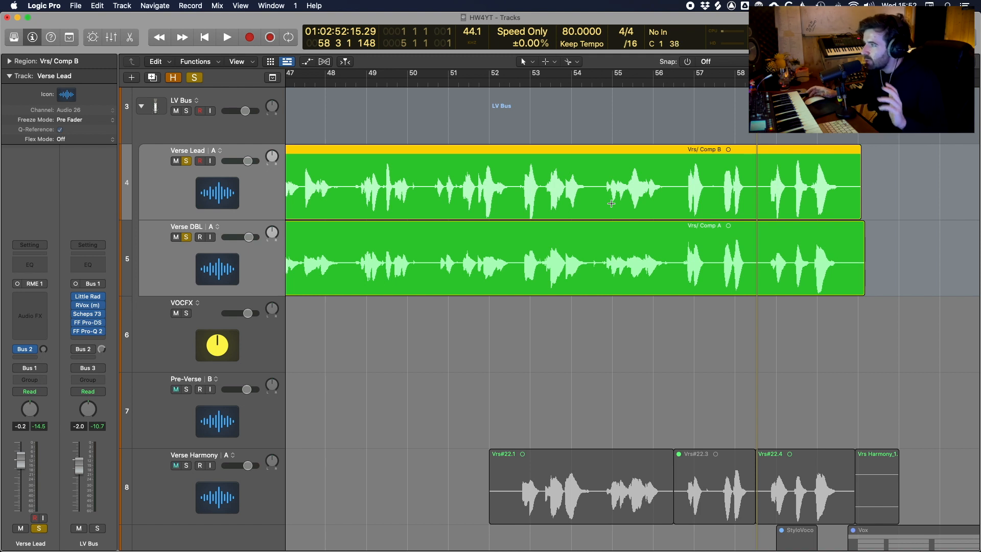
Step: Play back the soloed Verse Lead and Verse DBL comps up to about bar 54 to hear the gaps between phrases
key(super+Right)
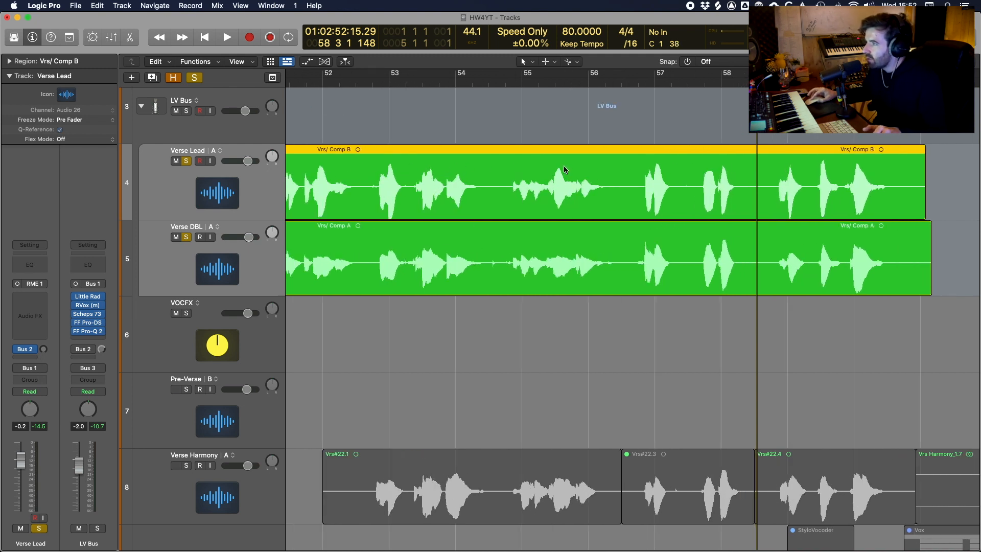
scroll(536, 174, left, 5)
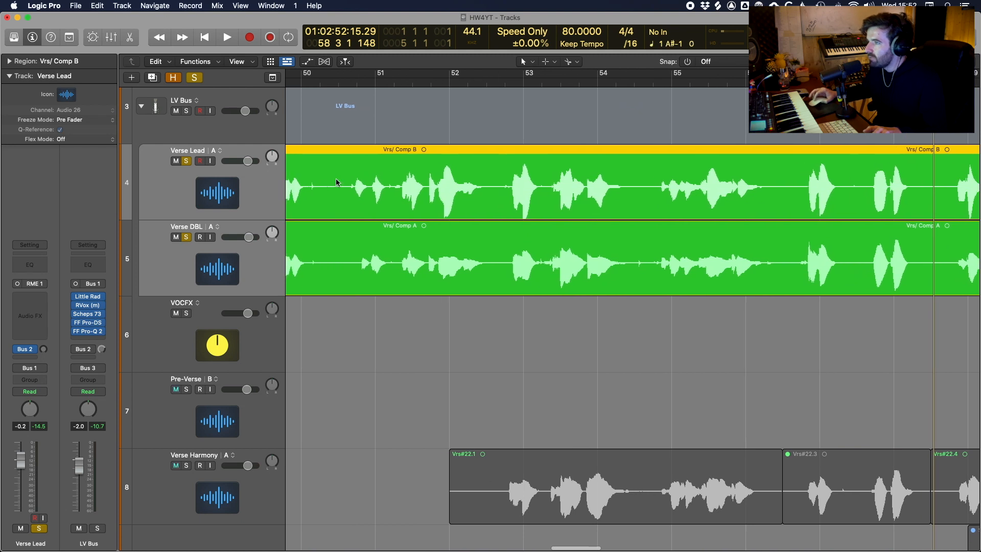
scroll(337, 183, left, 3)
double_click(301, 83)
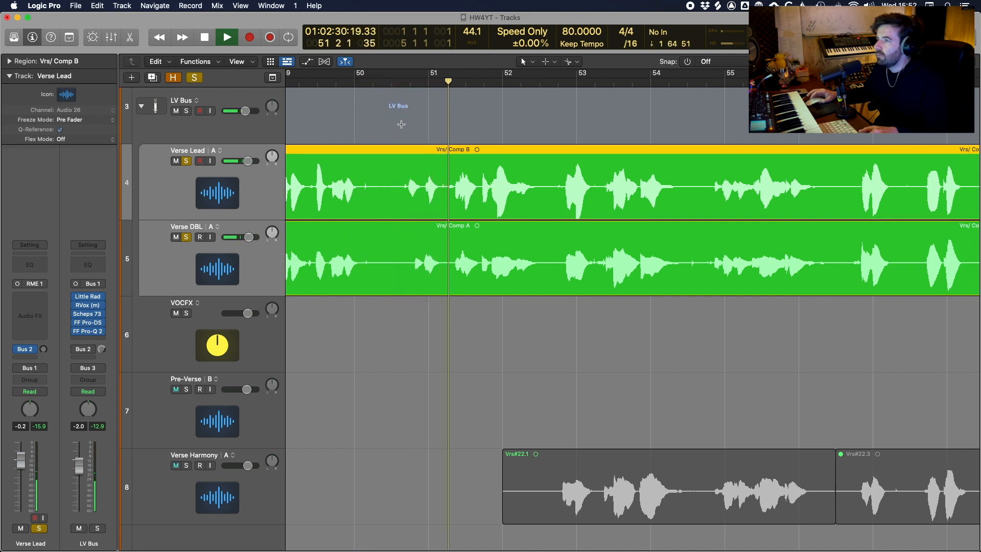
scroll(472, 128, right, 2)
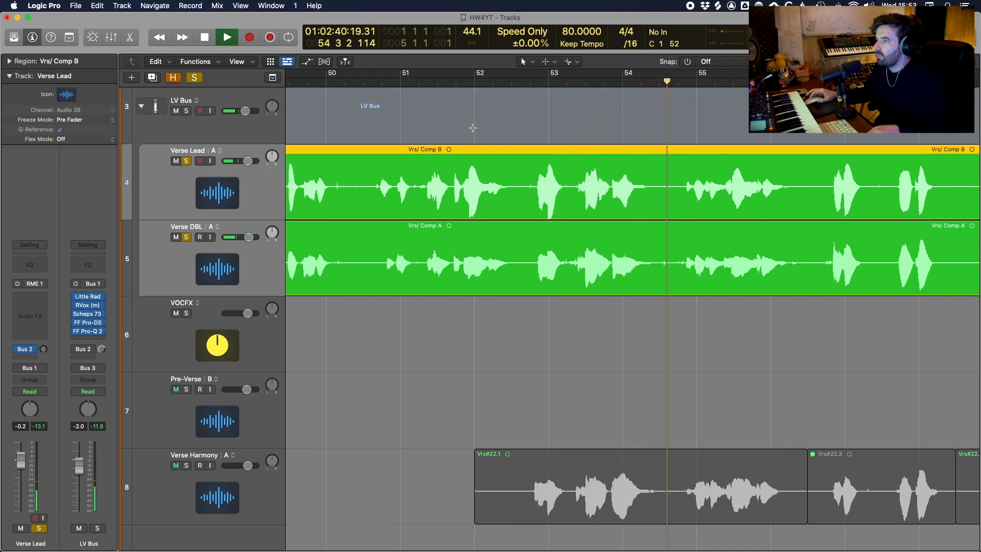
key(space)
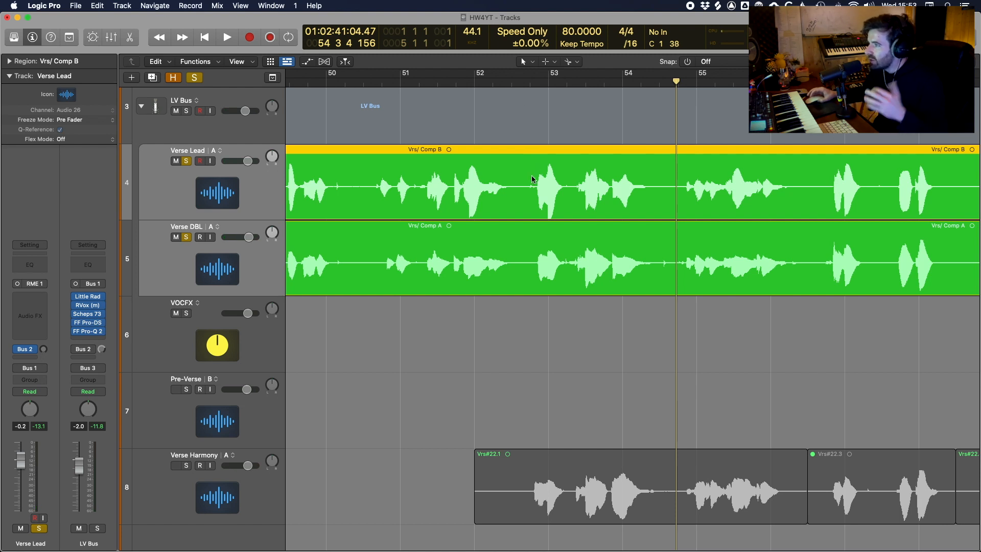
Step: Cut the silent gaps near bars 54 and 52 out of both the Verse Lead and Verse DBL regions
scroll(531, 176, right, 1)
scroll(552, 171, right, 5)
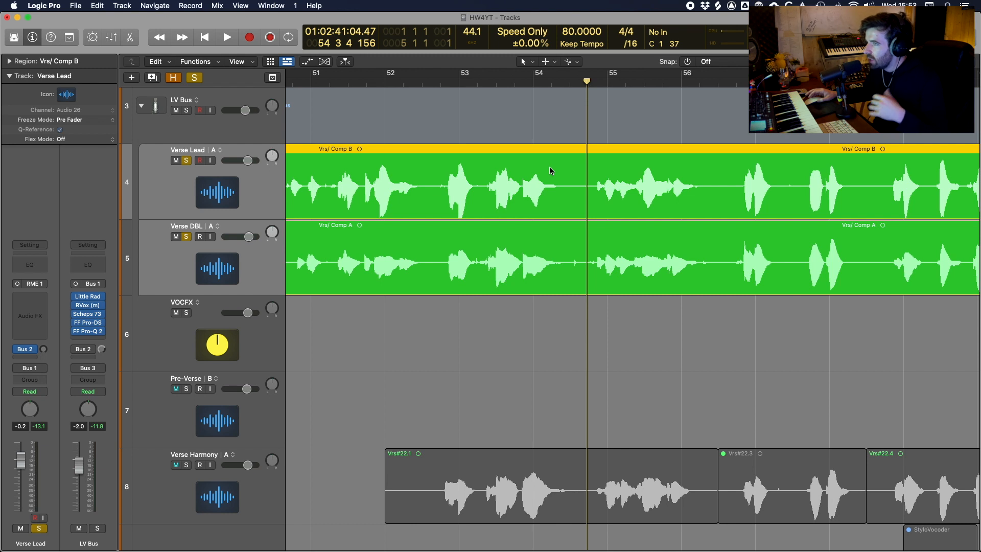
key(super+Left)
key(super+Left)
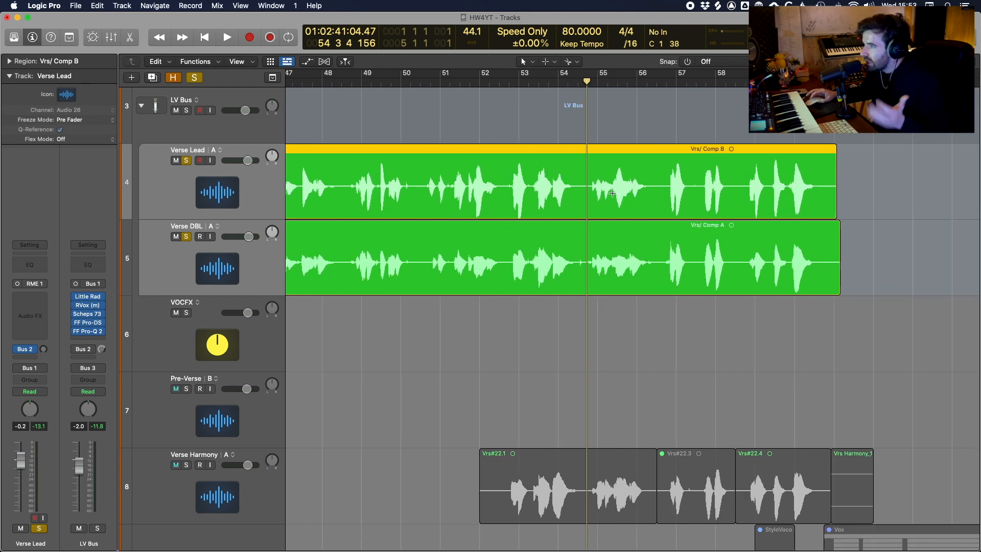
key(super+Right)
key(super+Right)
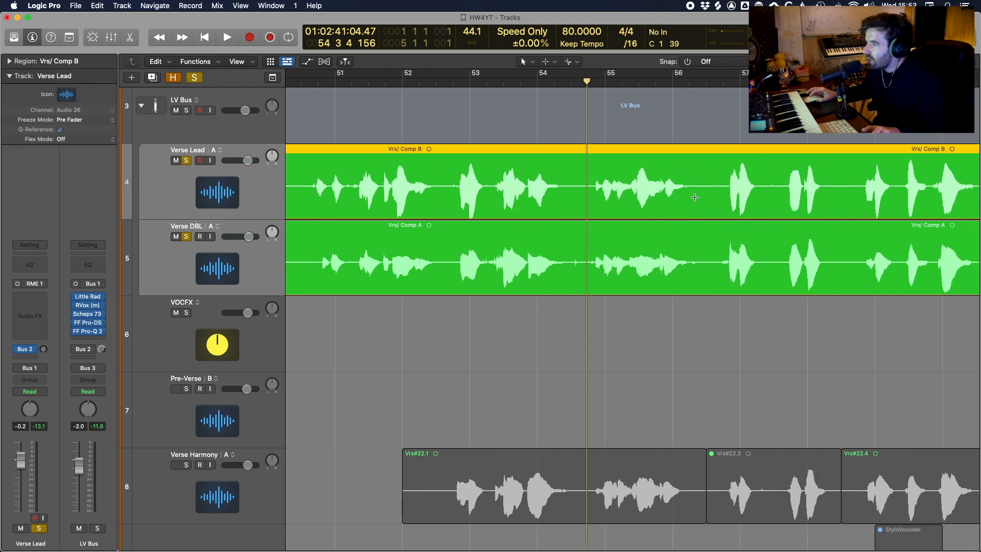
drag(562, 188, 590, 272)
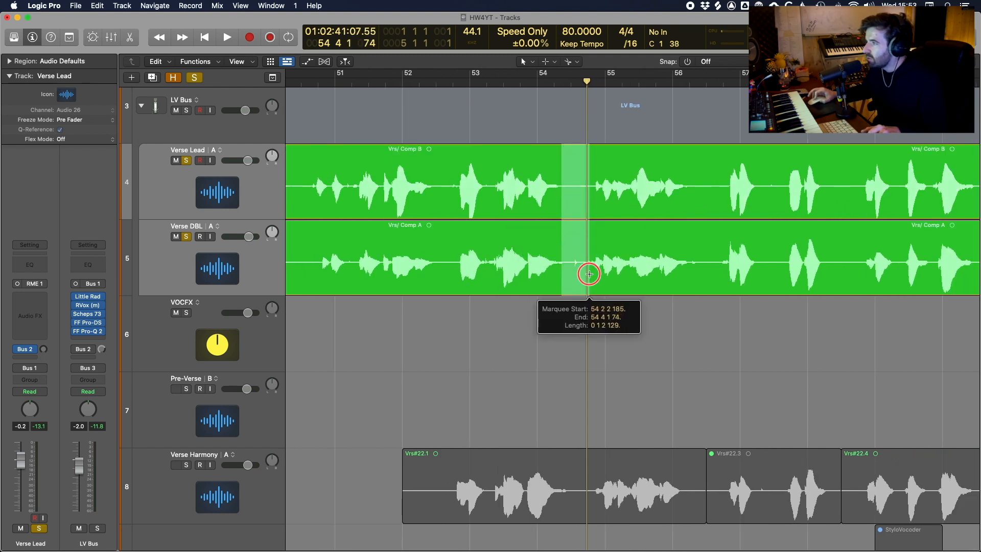
key(Delete)
click(440, 194)
drag(440, 194, 461, 258)
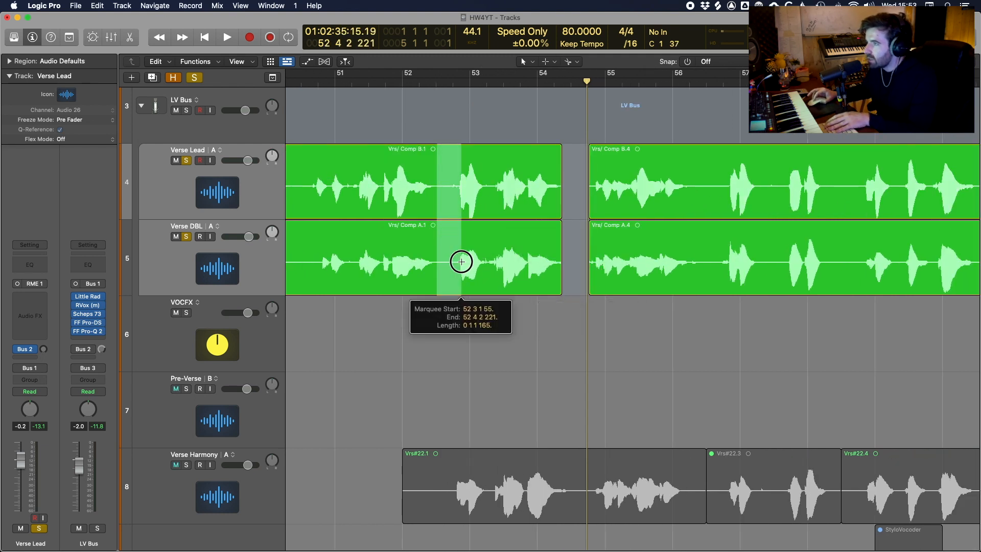
key(Delete)
Step: Undo the manual gap deletions on Verse Lead and Verse DBL, and clear the selection
key(super+z)
key(super+z)
key(super+z)
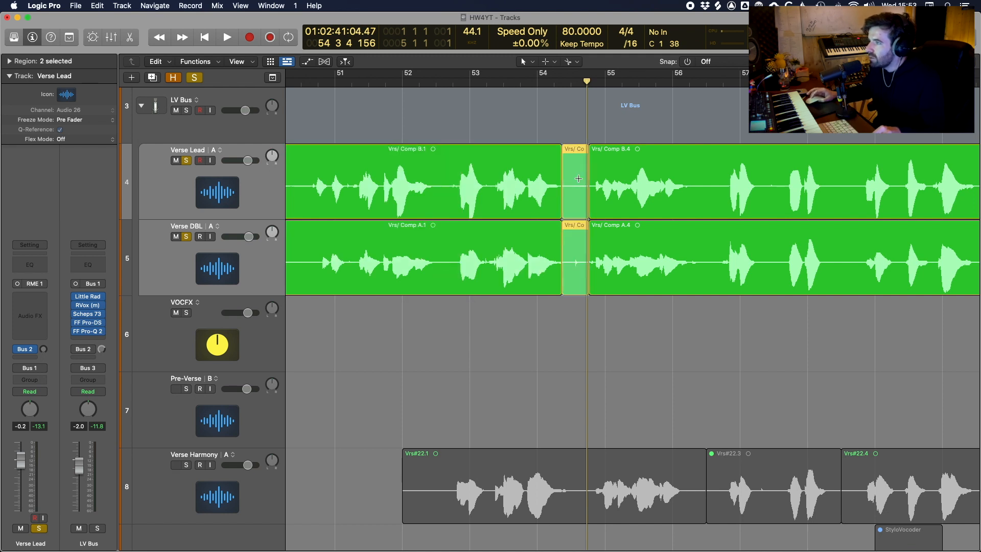
click(618, 127)
Step: Remove silence from the Verse Lead region with a -30 dB threshold, 1.08 sec minimum silence and 0.2 sec pre-attack time
click(608, 152)
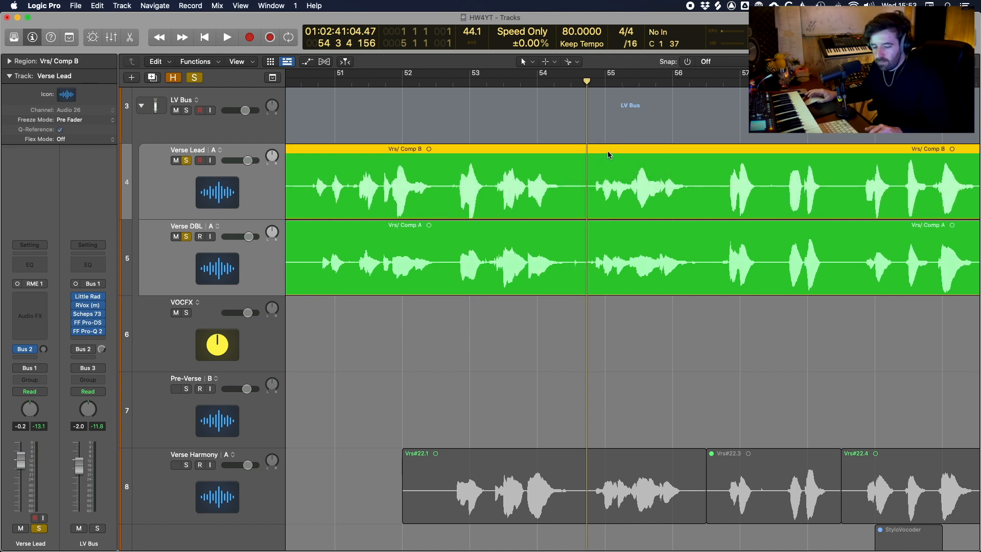
key(ctrl+x)
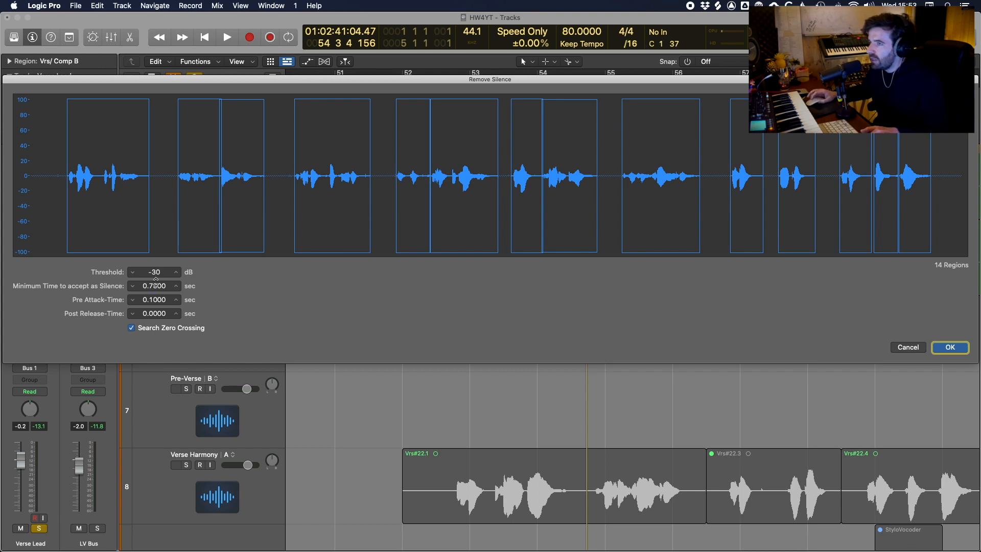
drag(151, 286, 151, 297)
drag(150, 300, 151, 305)
click(951, 347)
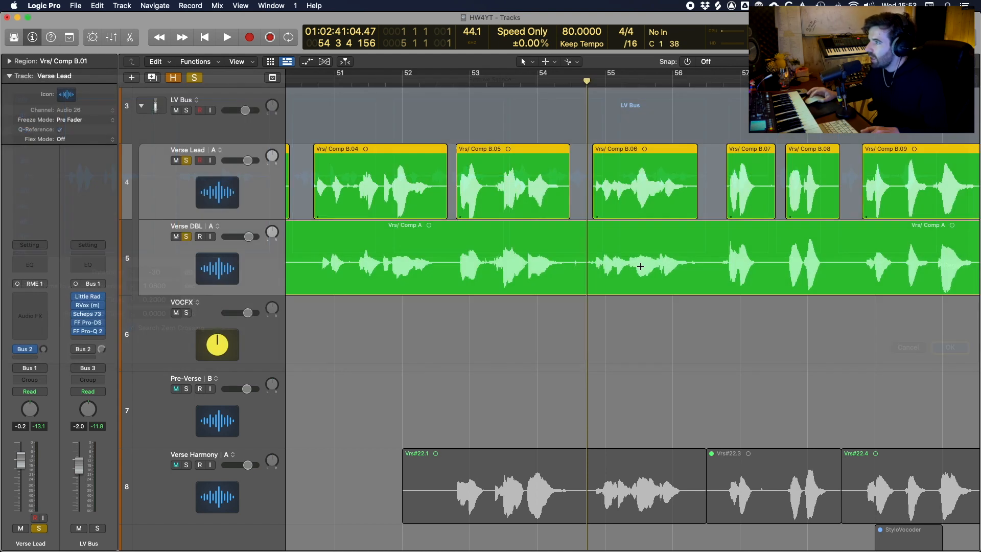
Step: Trim the end of the first Verse Lead region, Vrs/ Comp B.01, slightly shorter
ctrl+alt+click(575, 201)
scroll(575, 200, down, 5)
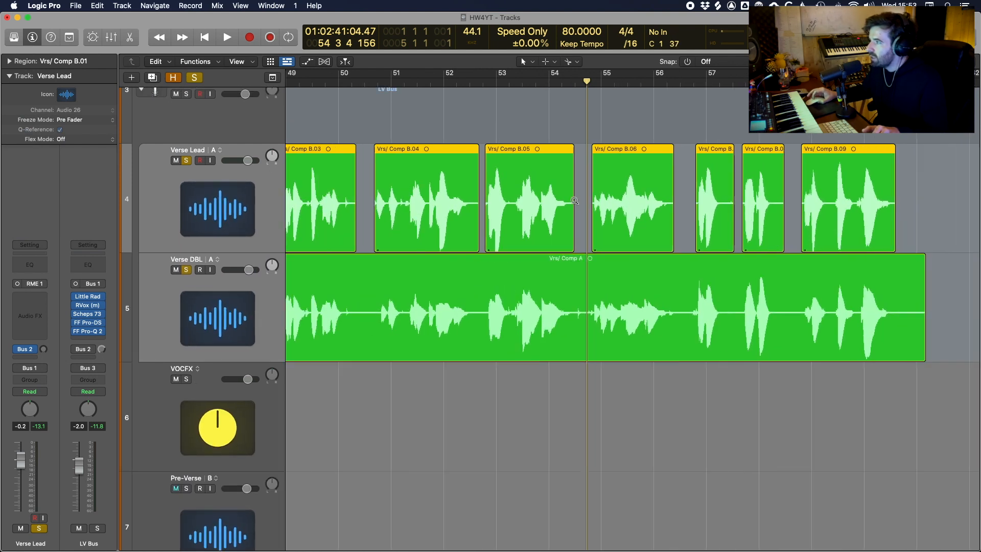
scroll(465, 188, left, 10)
click(506, 173)
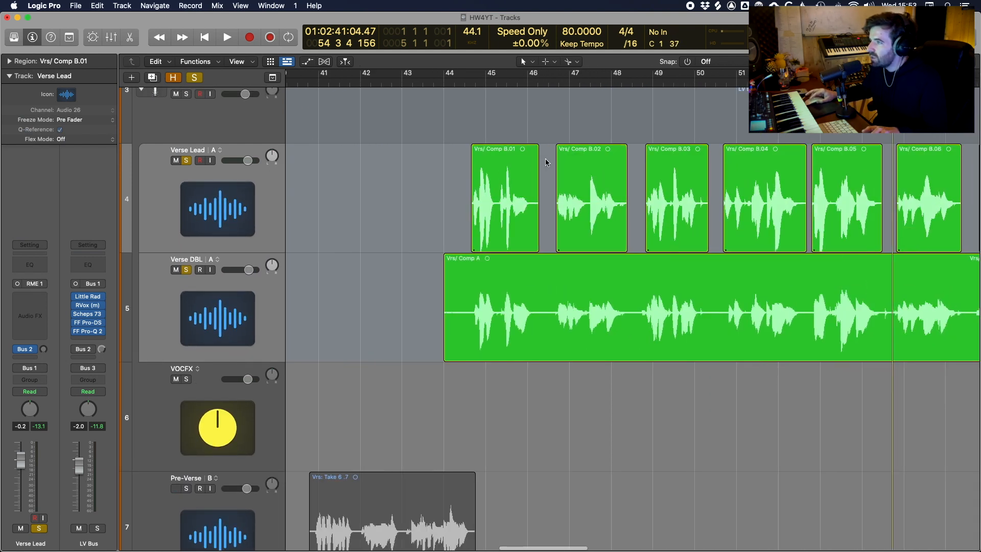
drag(538, 239, 533, 238)
Step: Remove silence from the Verse DBL region with the same -30 dB, 1.08 sec and 0.2 sec settings
scroll(713, 162, right, 8)
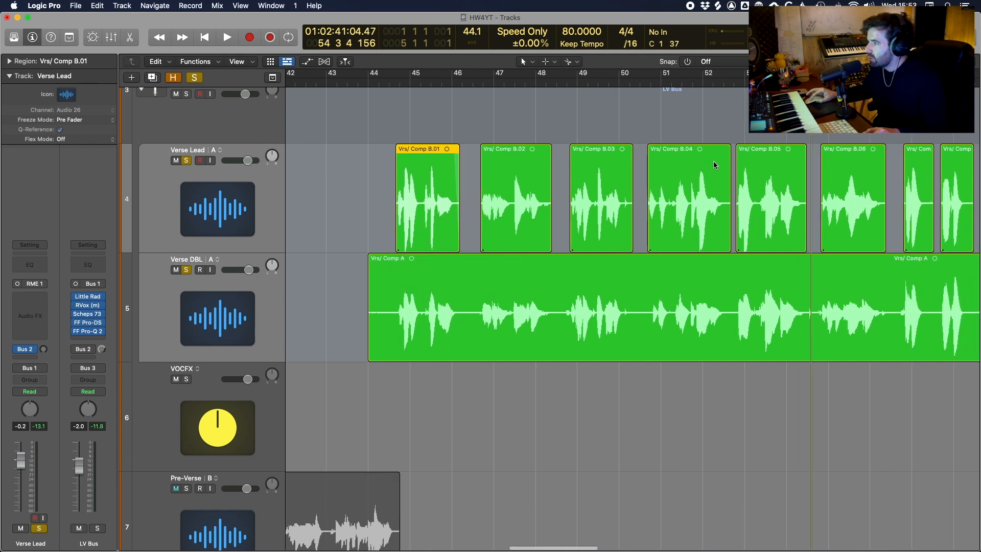
click(617, 281)
key(ctrl+x)
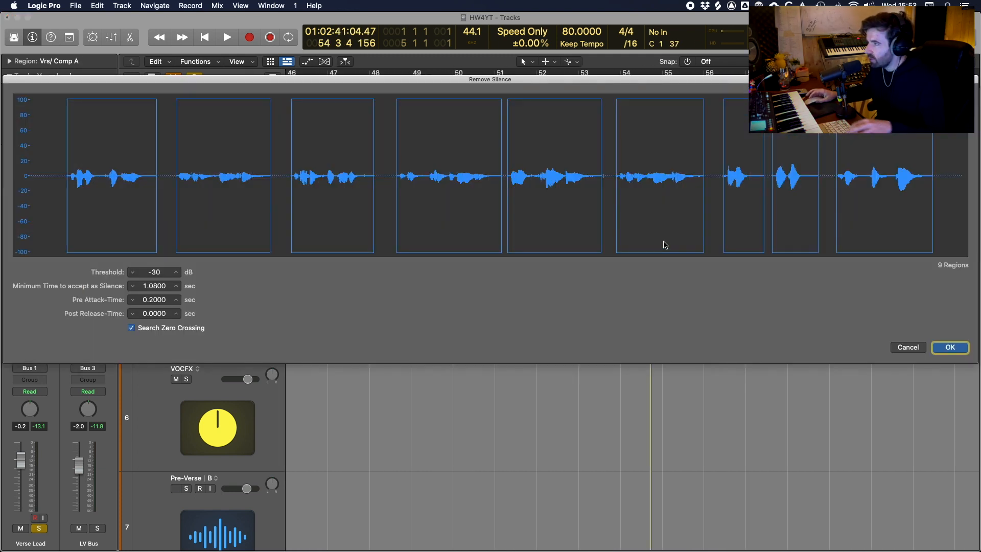
key(Return)
Step: Select all the split Verse Lead and Verse DBL regions, set their fade-in to 3 and apply fade-outs
key(super+Left)
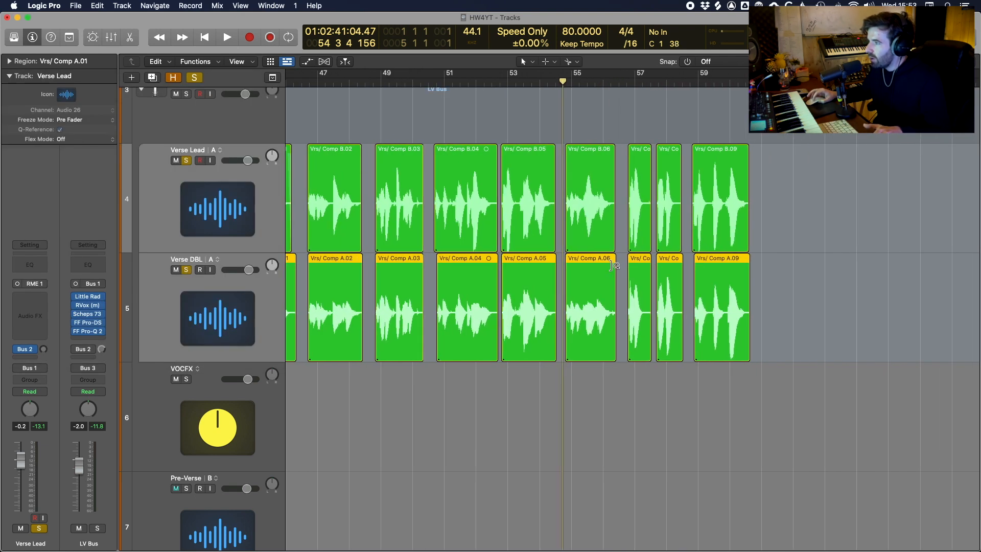
key(super+Left)
scroll(607, 263, left, 5)
key(super+Right)
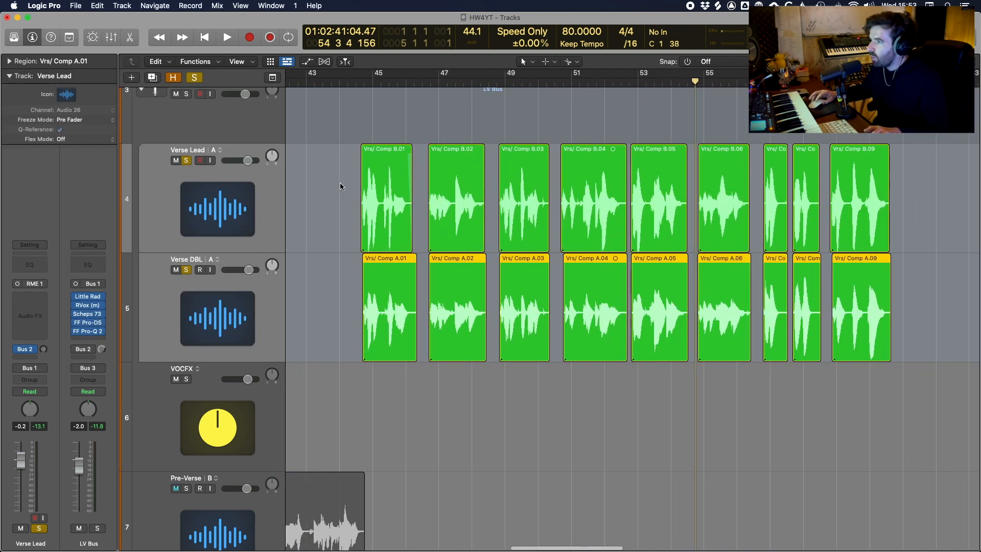
drag(341, 187, 917, 357)
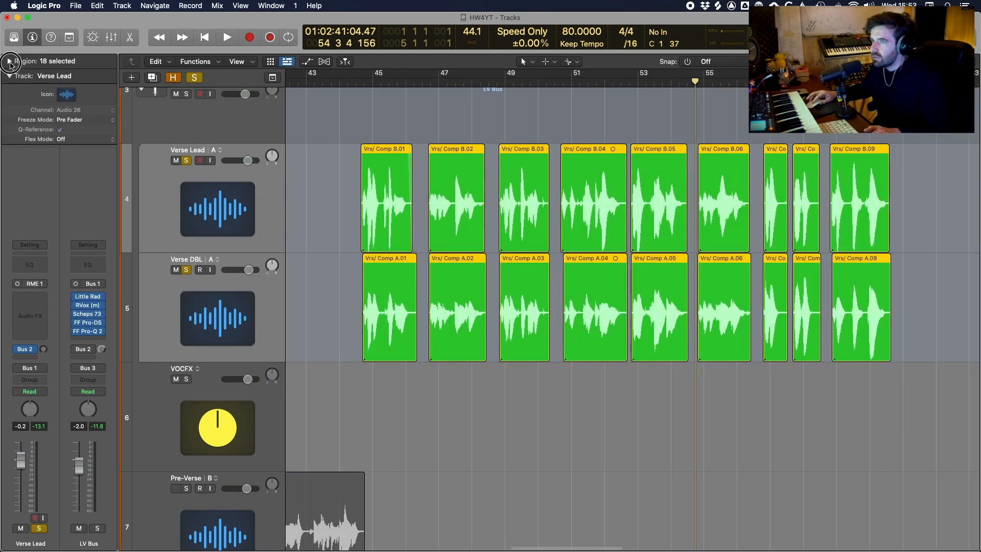
click(9, 62)
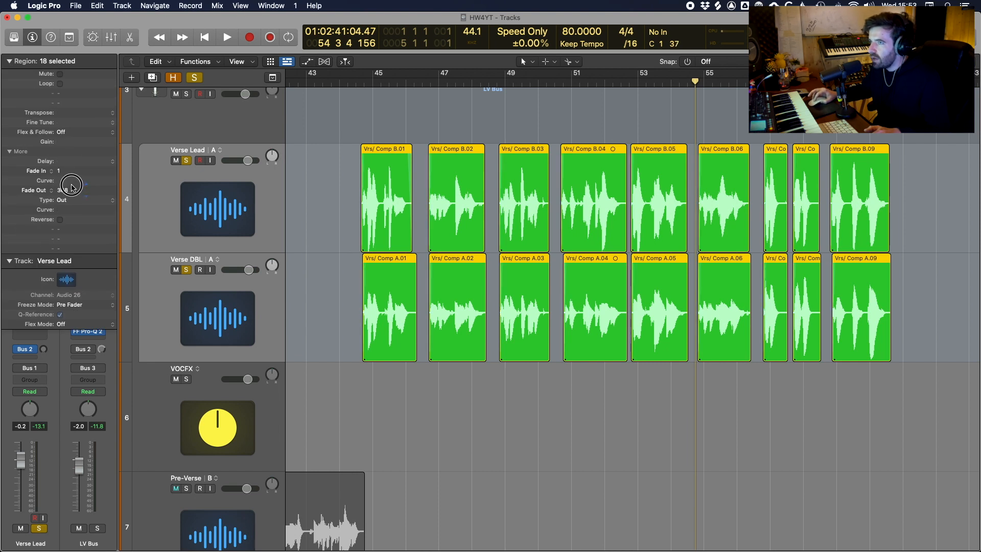
drag(72, 185, 63, 359)
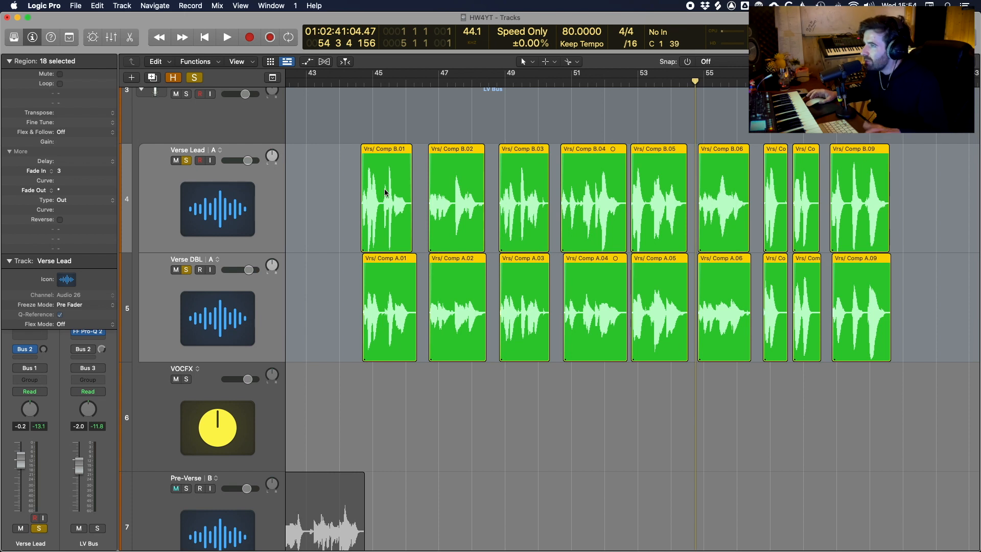
Step: Play back the stripped verse vocals from just before bar 49 to check the phrase edges
click(496, 85)
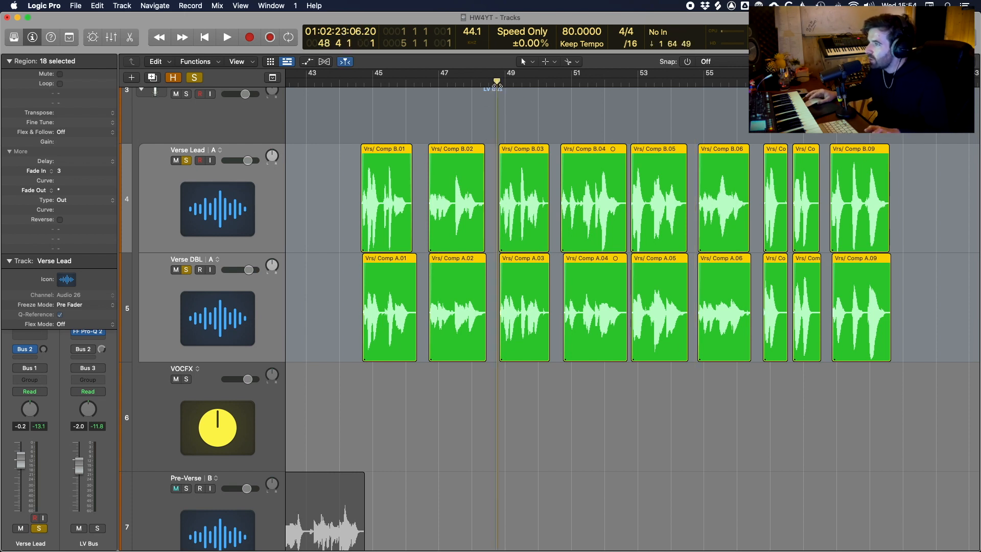
key(super+Right)
key(super+Right)
key(super+Right)
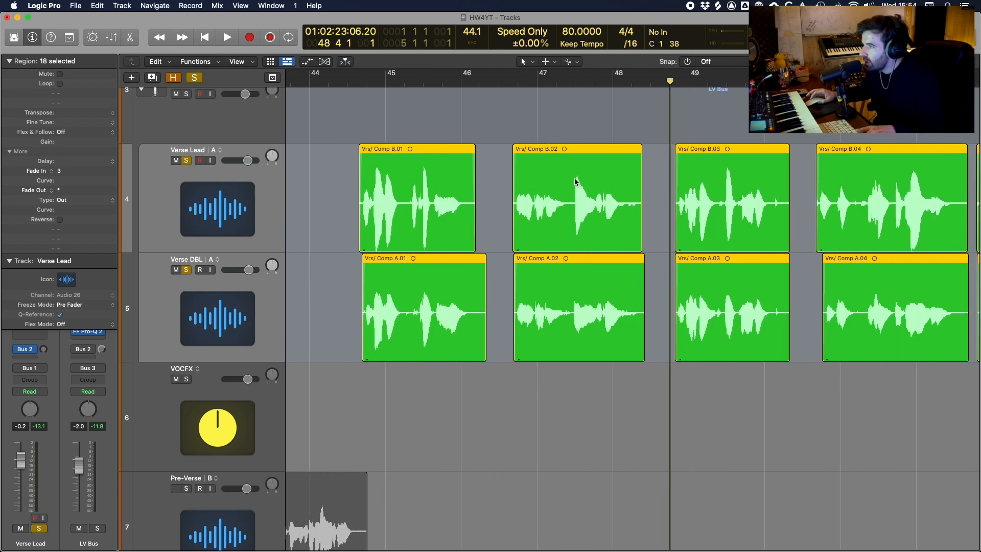
key(space)
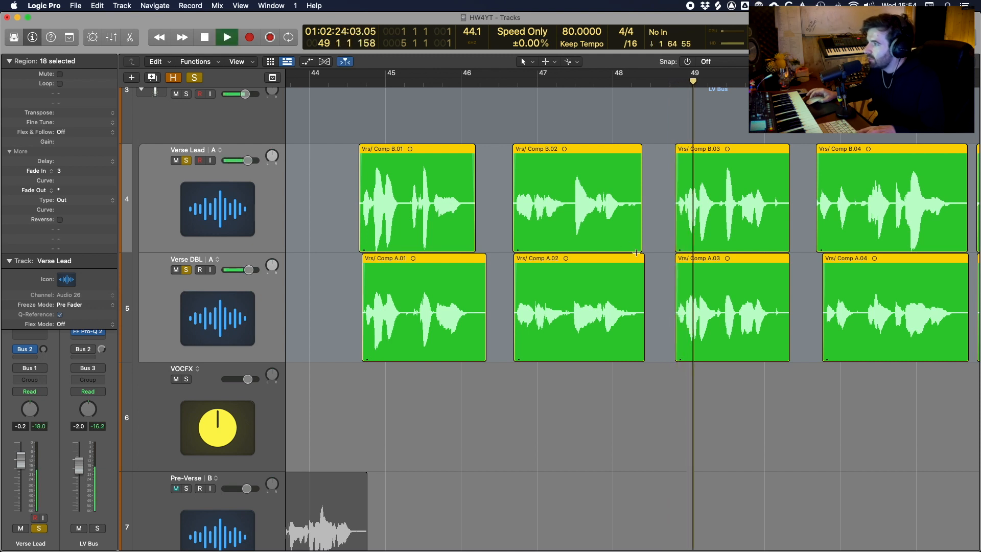
scroll(613, 205, right, 3)
scroll(654, 226, right, 2)
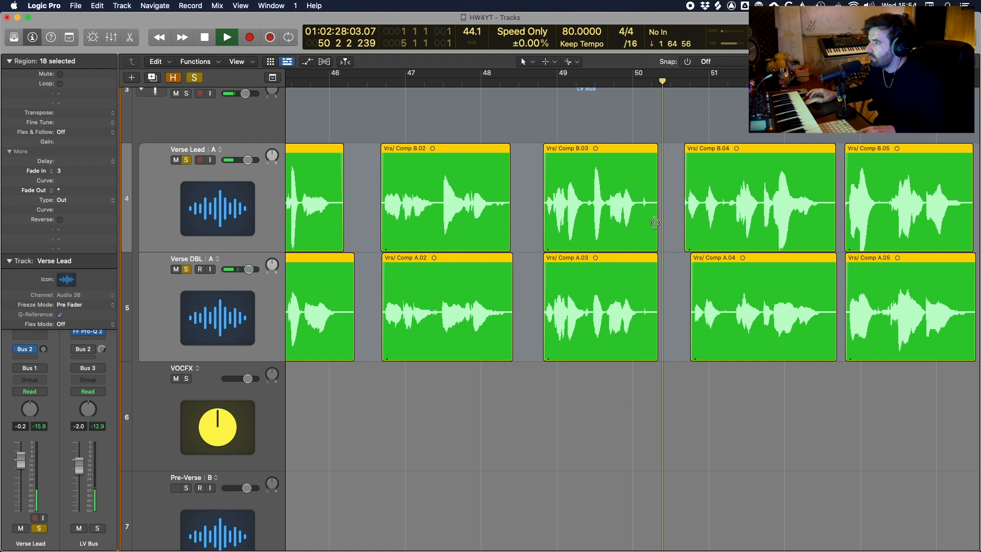
scroll(653, 221, right, 2)
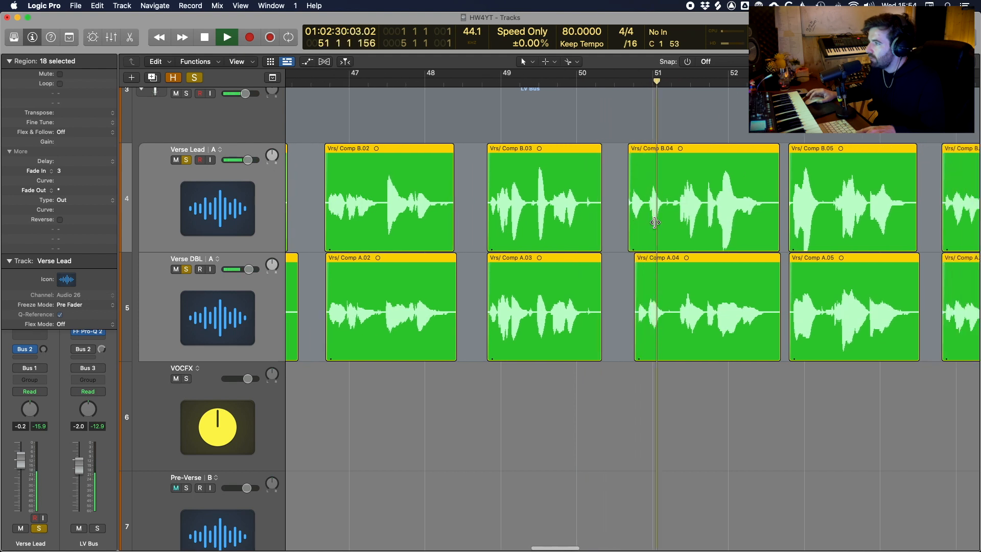
key(space)
Step: Extend the starts of Vrs/ Comp B.04 and Vrs/ Comp A.04 earlier so their opening sounds are included
key(super+Right)
key(super+Right)
scroll(645, 212, right, 8)
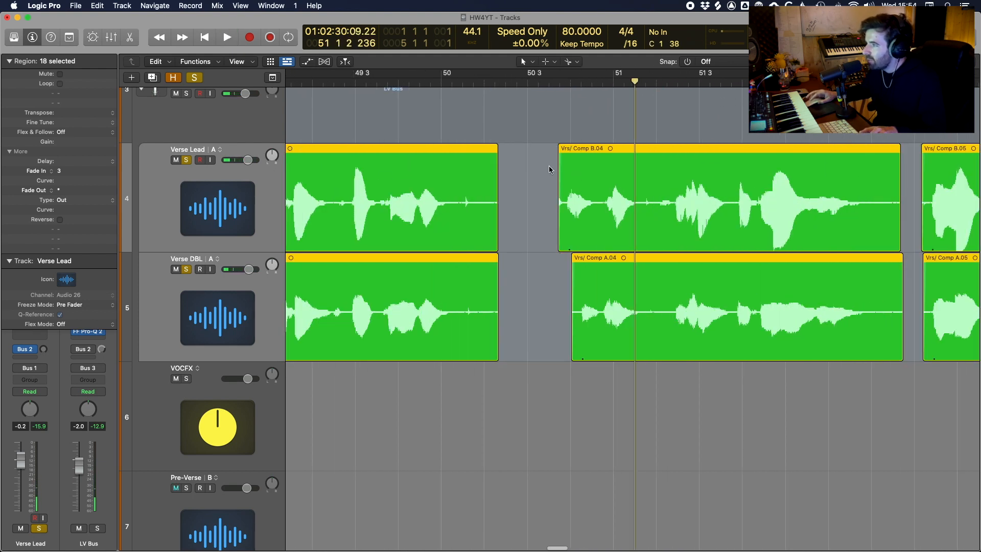
drag(555, 232, 550, 230)
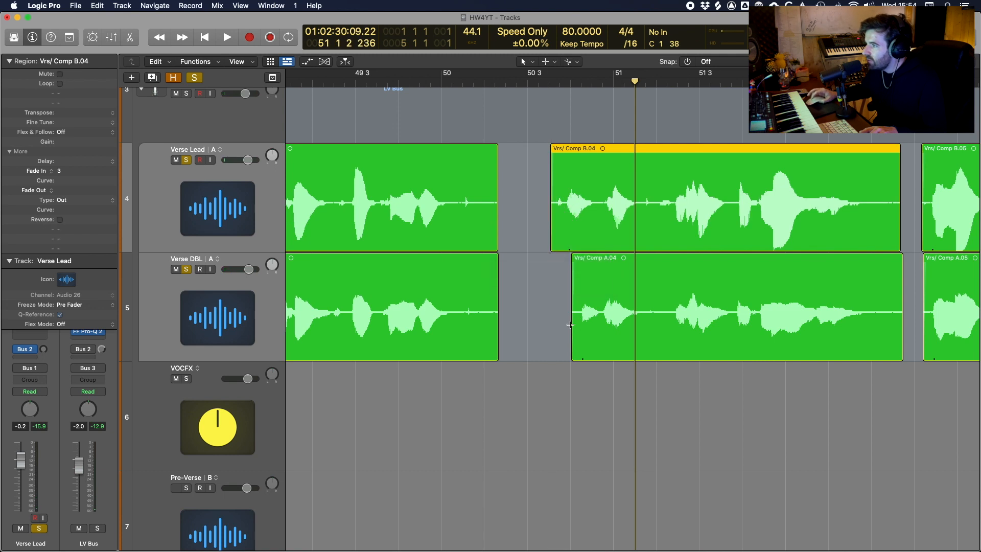
drag(572, 346, 554, 345)
Step: Cut the silence after the first word of Vrs/ Comp A.04 and trim the region's start closer to that word
key(super+Right)
key(super+Right)
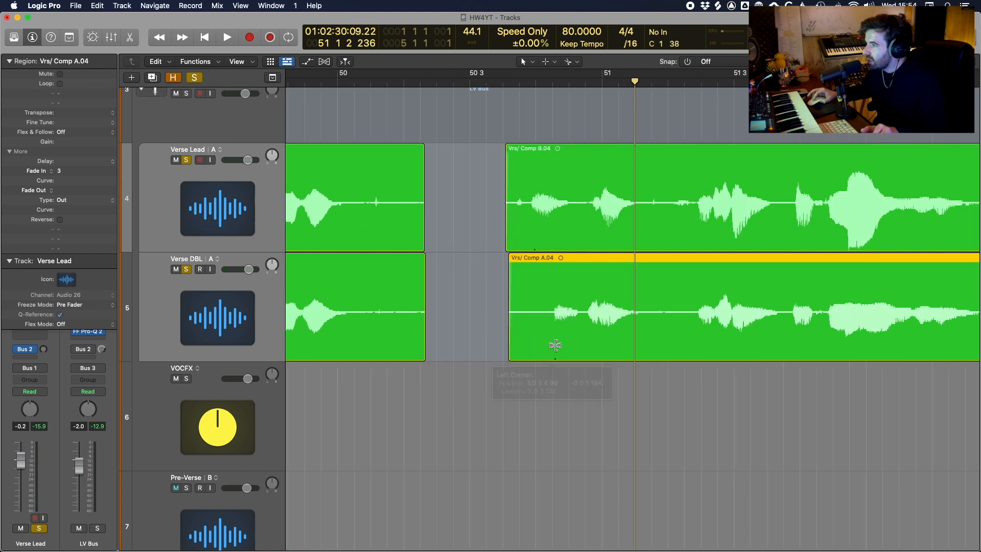
click(547, 317)
drag(501, 280, 473, 285)
drag(393, 352, 457, 342)
Step: Play back the edited verse vocals from just before Vrs/ Comp B.04 into bar 53 to check the new region edges
click(401, 82)
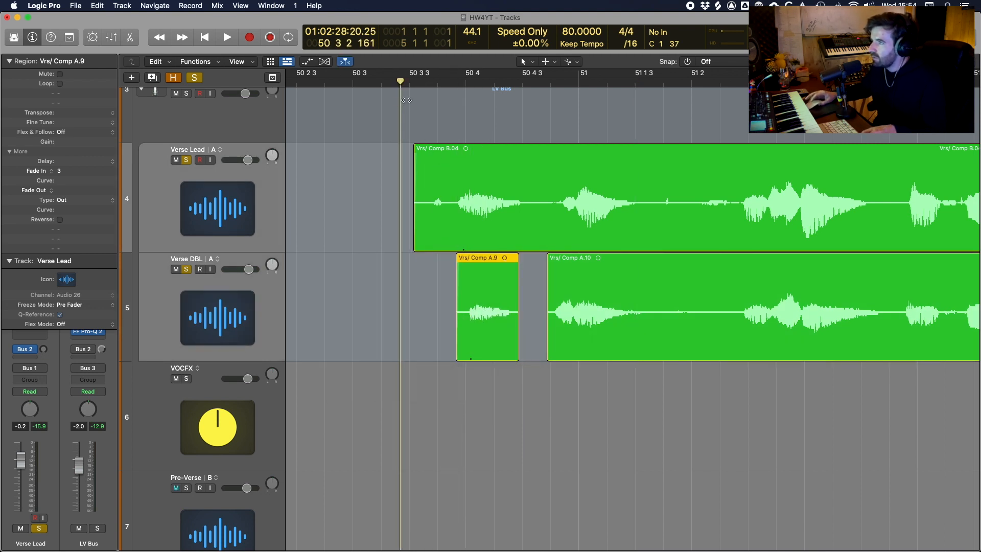
key(space)
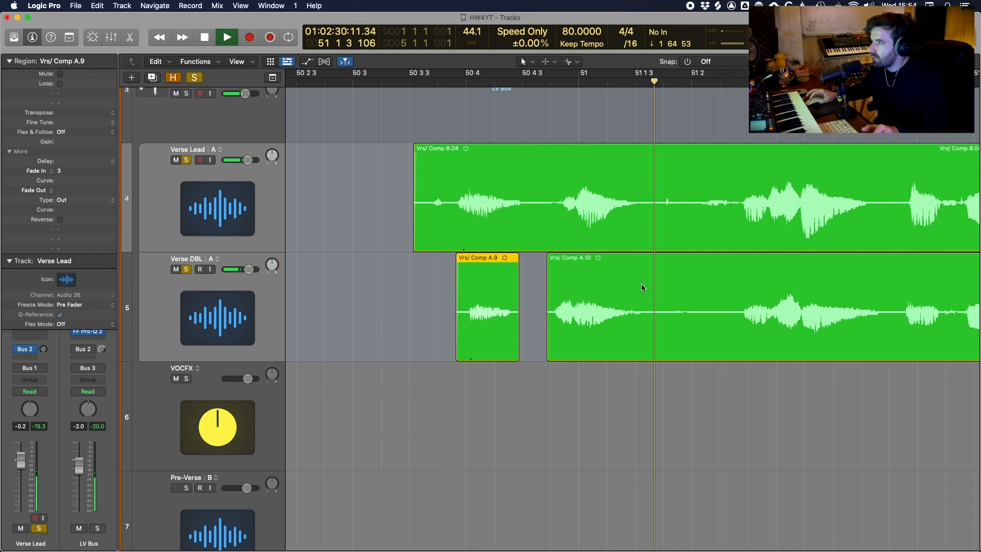
scroll(643, 282, down, 5)
scroll(643, 279, down, 3)
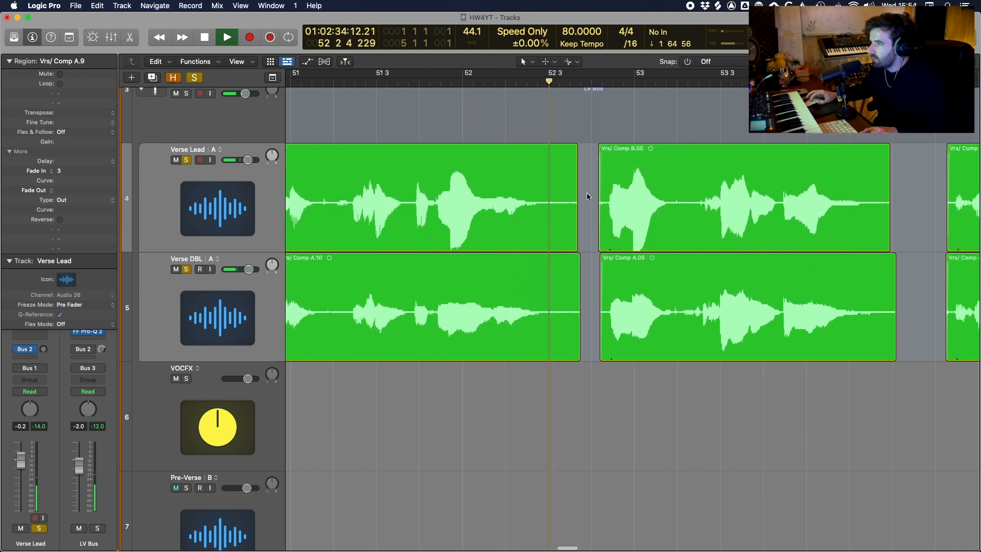
key(space)
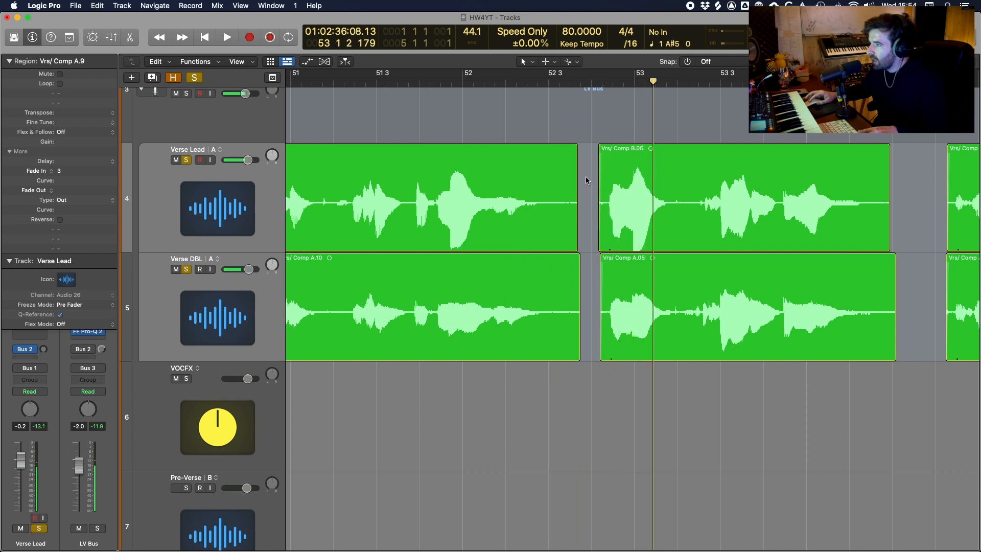
Step: Trim the starts of Vrs/ Comp B.05 and Vrs/ Comp A.05 together so they begin closer to the first sung sound
click(590, 195)
drag(590, 196, 607, 317)
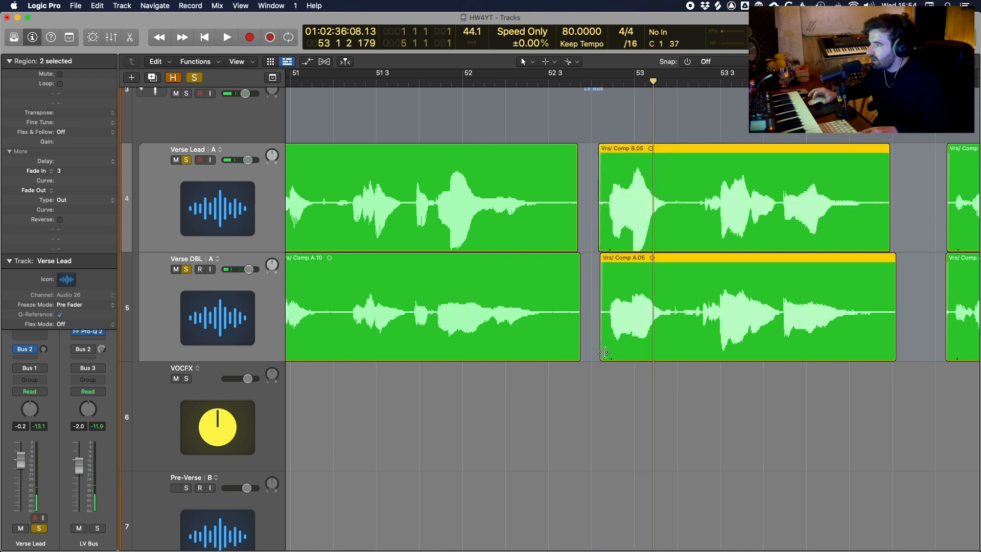
drag(601, 353, 608, 352)
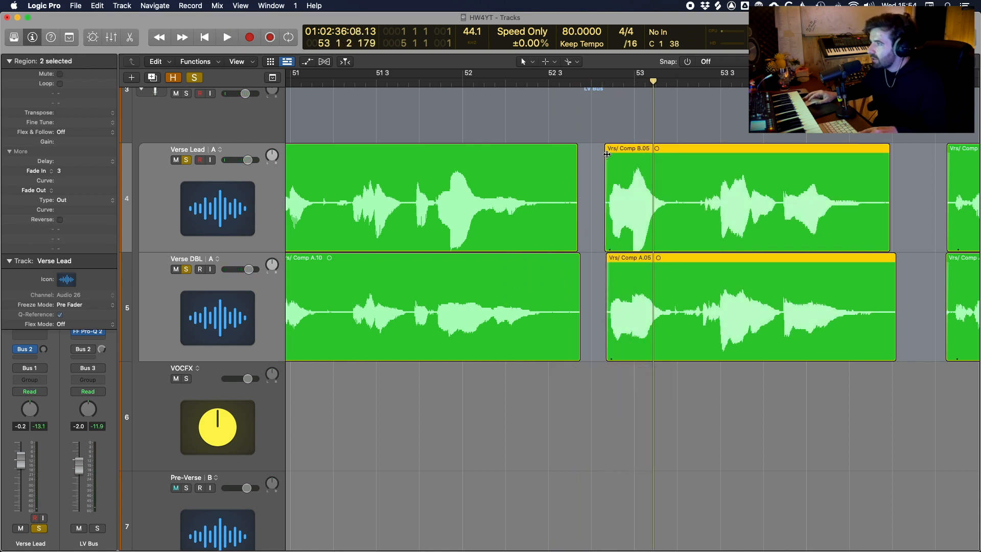
Step: Look over the trimmed Verse Lead and Verse DBL regions across the whole verse
drag(581, 230, 575, 366)
key(super+Left)
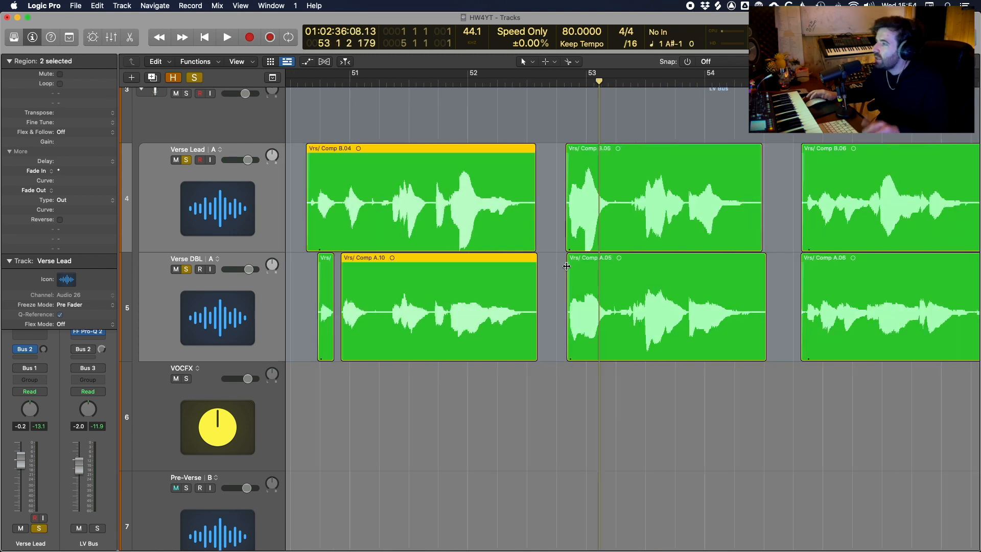
key(super+Left)
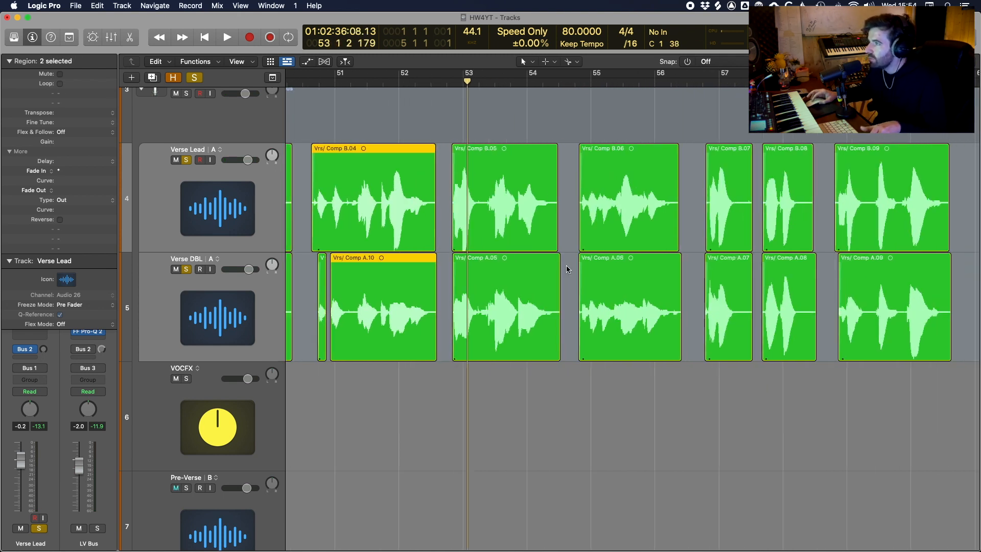
key(super+Left)
key(super+Left)
key(super+Left)
key(super+Left)
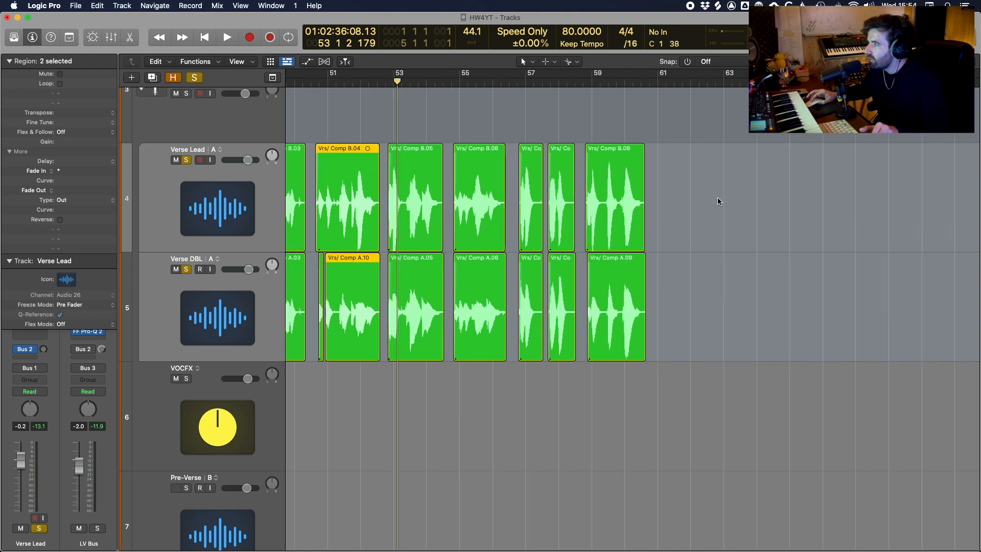
scroll(541, 203, left, 5)
scroll(541, 202, left, 2)
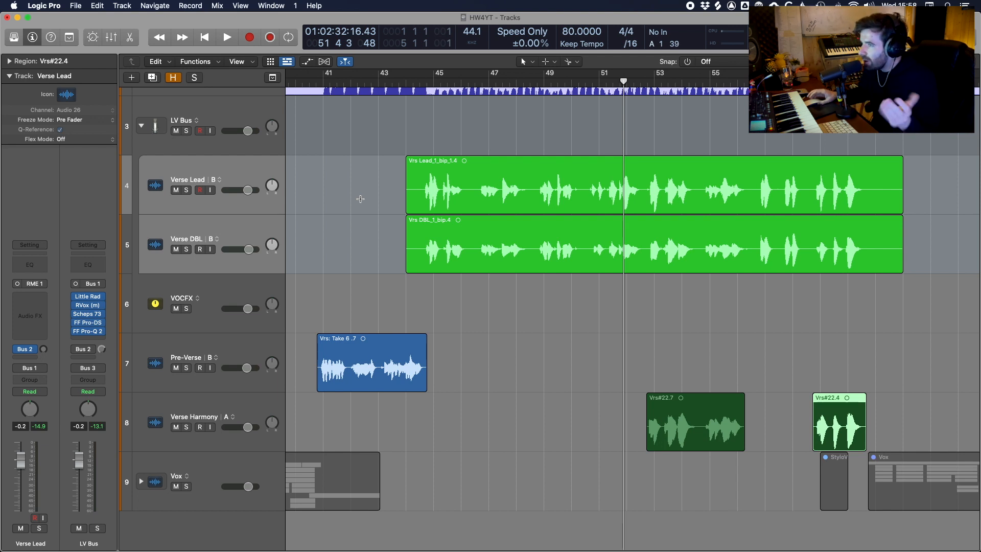
Step: Solo the Verse Lead and Verse DBL tracks and add a Channel EQ to Verse Lead
click(187, 190)
click(222, 171)
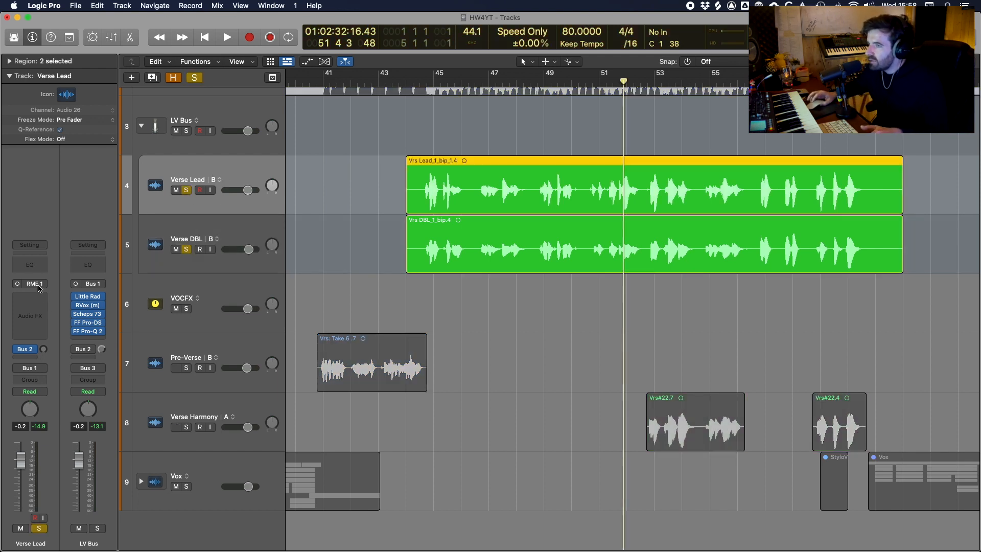
click(30, 264)
Step: In the Channel EQ, boost the 4700 Hz shelf by 3.3 dB, cut 1170 Hz by 4.9 dB and 535 Hz by 5.6 dB, and raise the low-cut frequency
drag(774, 290, 774, 274)
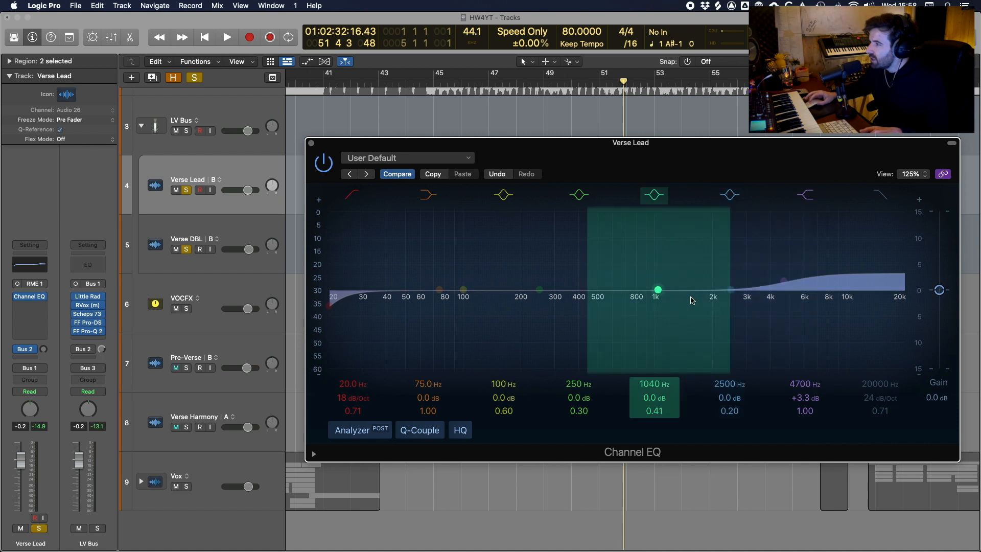
drag(664, 295, 668, 327)
drag(582, 293, 603, 319)
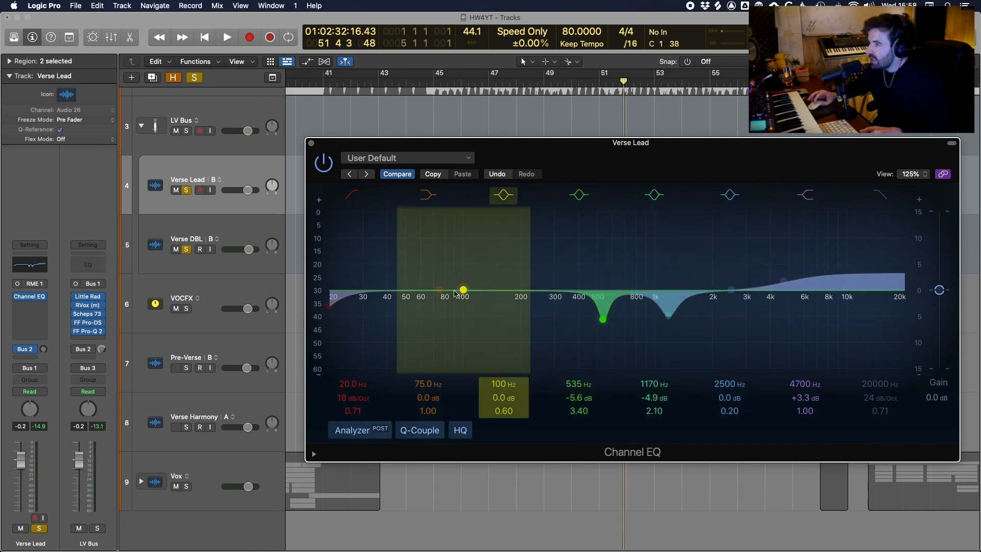
drag(361, 330, 503, 325)
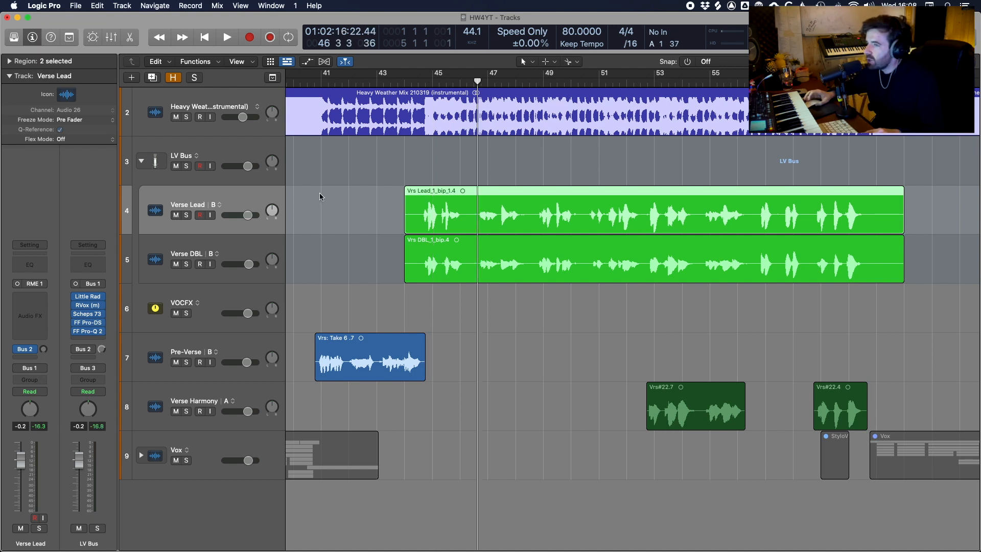
Step: Insert ValhallaVintageVerb as mono-to-stereo on Verse Lead, followed by a stereo Compressor
click(30, 297)
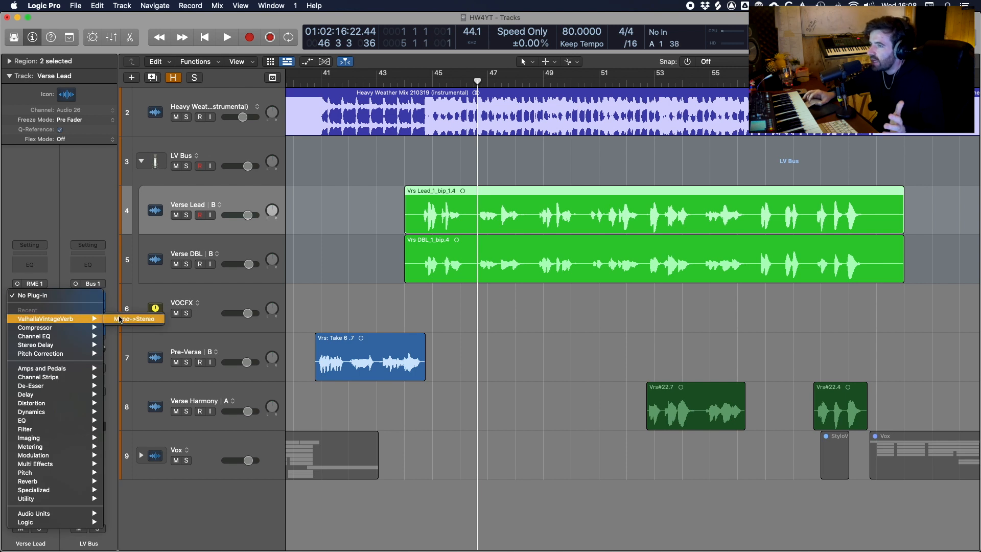
click(120, 318)
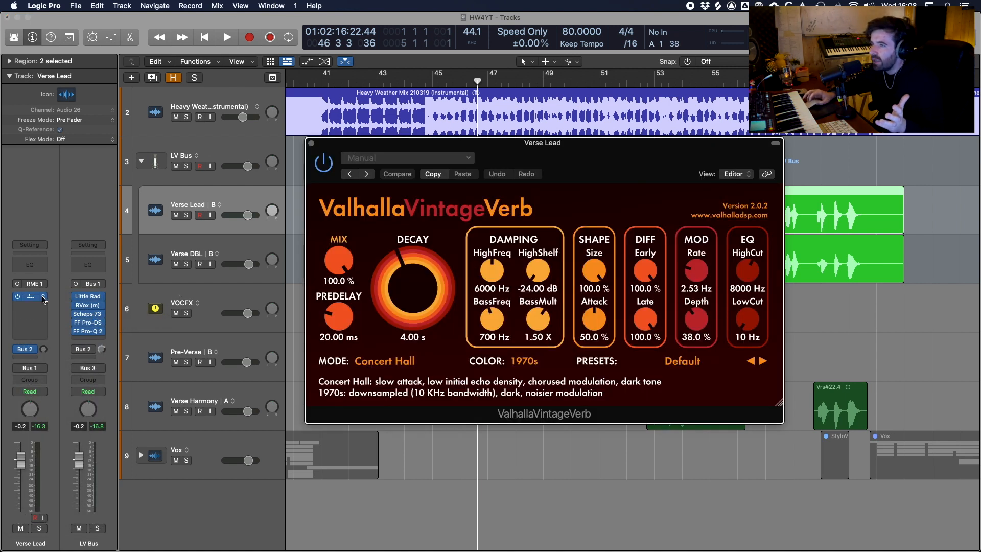
click(29, 305)
mouse_move(87, 336)
click(143, 339)
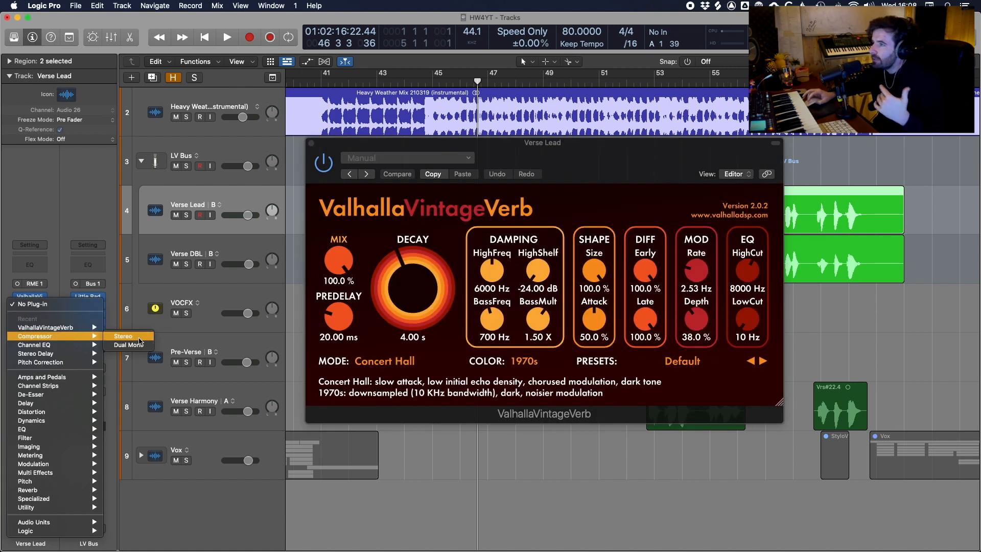
Step: Set the ValhallaVintageVerb mix to 37.6% and arrange its window and the Compressor's so both are visible
click(564, 145)
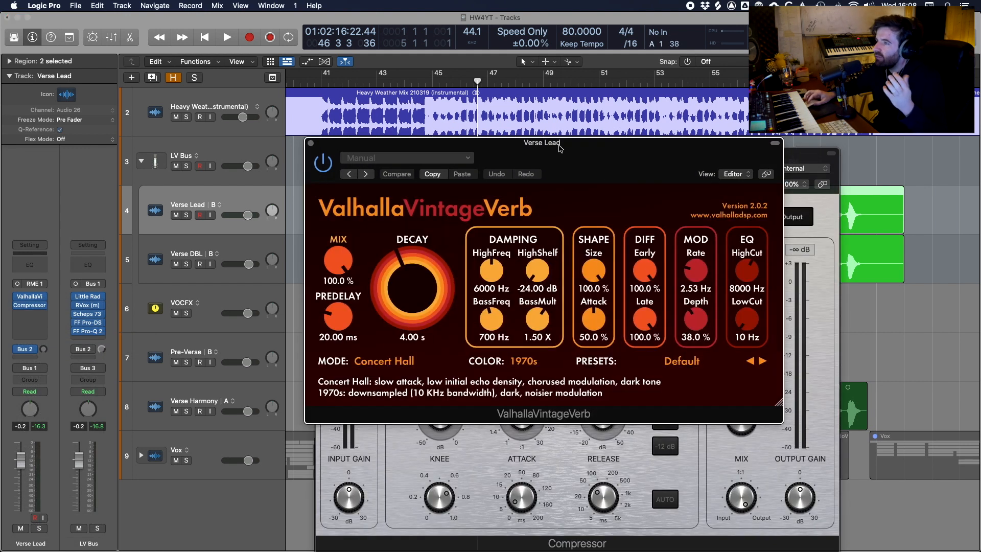
drag(345, 285, 338, 329)
click(826, 234)
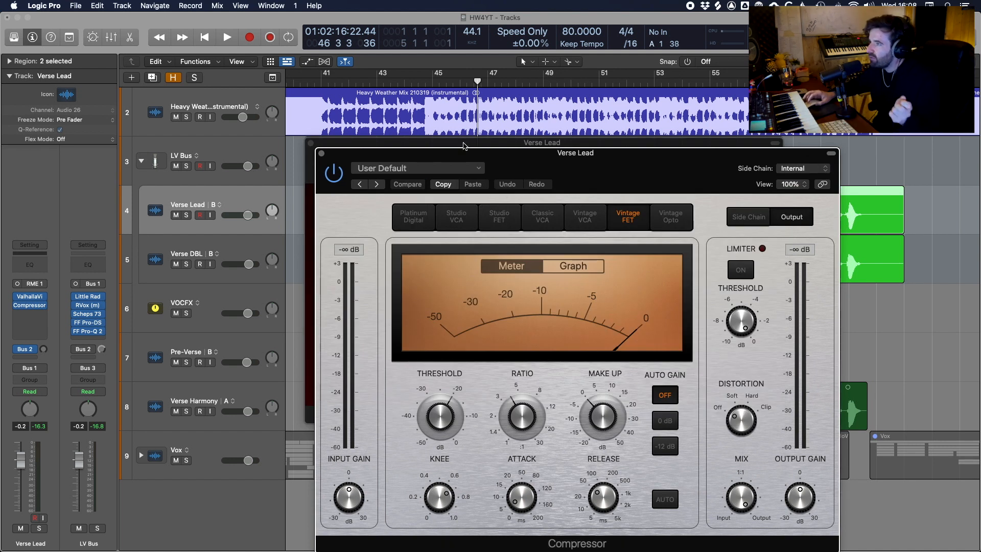
drag(464, 146, 296, 71)
drag(655, 171, 704, 150)
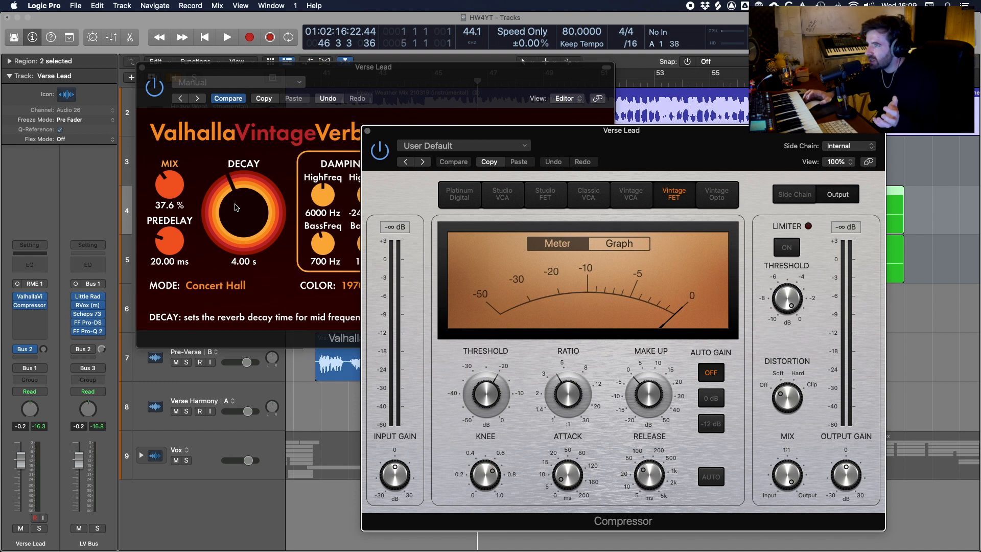
Step: Move ValhallaVintageVerb below the Compressor in Verse Lead's effects chain
click(31, 297)
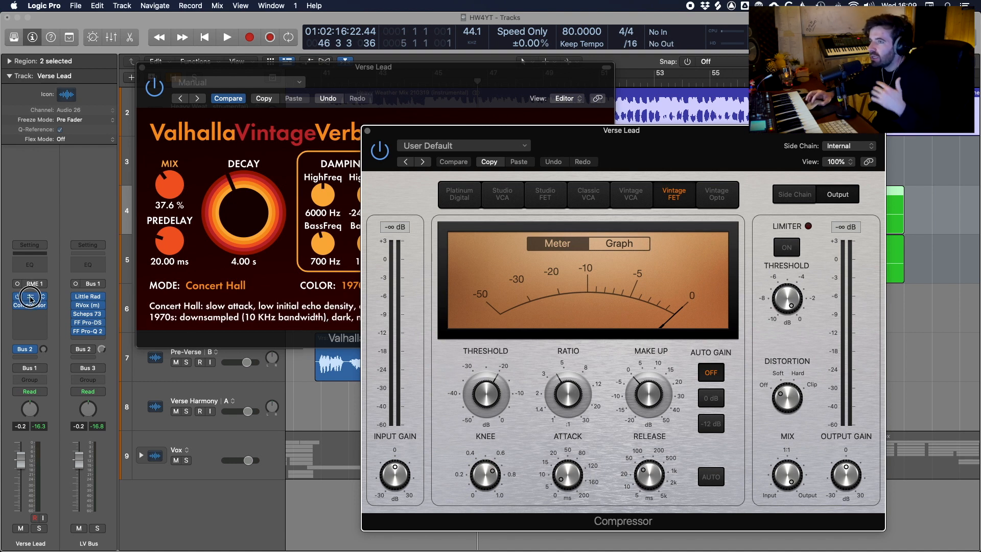
drag(30, 297, 29, 326)
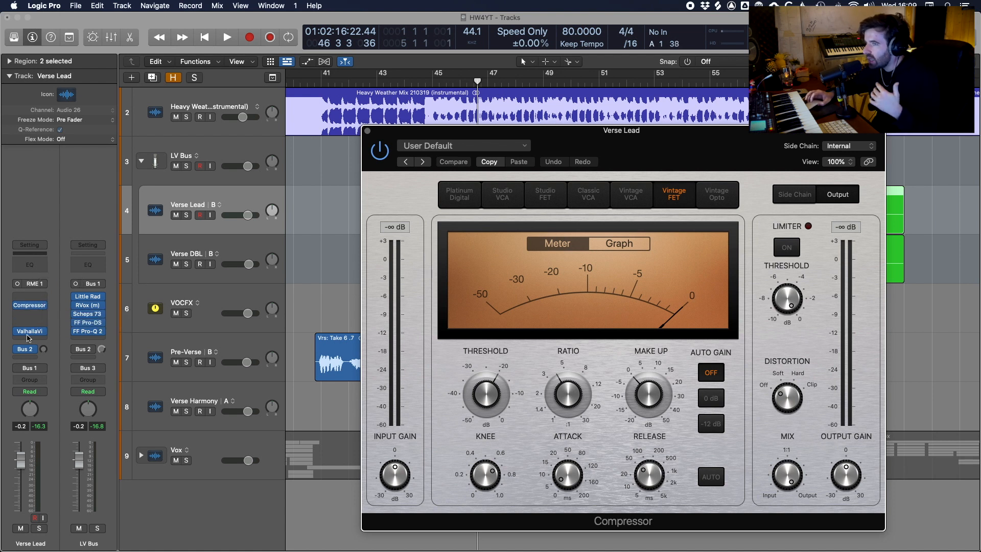
mouse_move(41, 310)
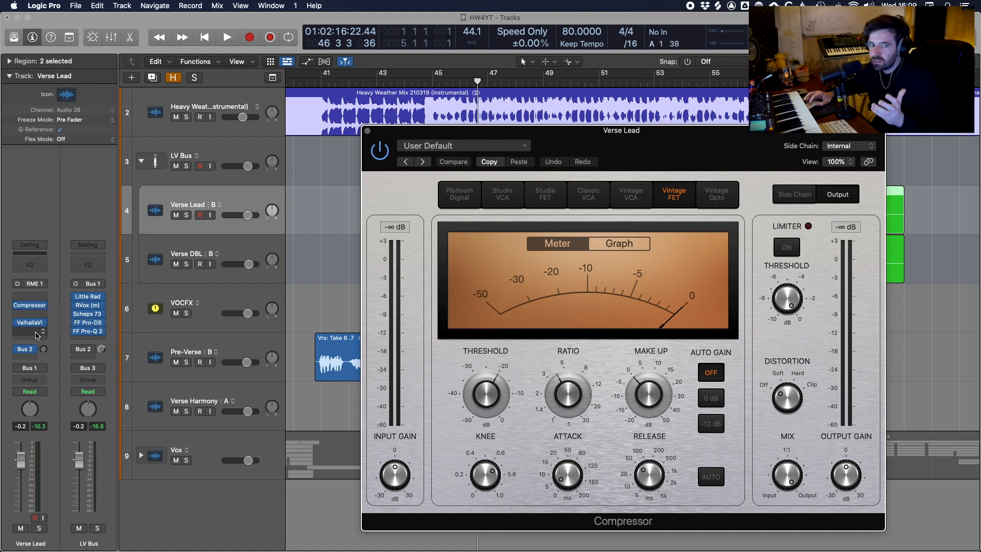
Step: Insert Pitch Correction after the reverb on Verse Lead, close the Compressor window and link the Pitch Correction window
click(36, 334)
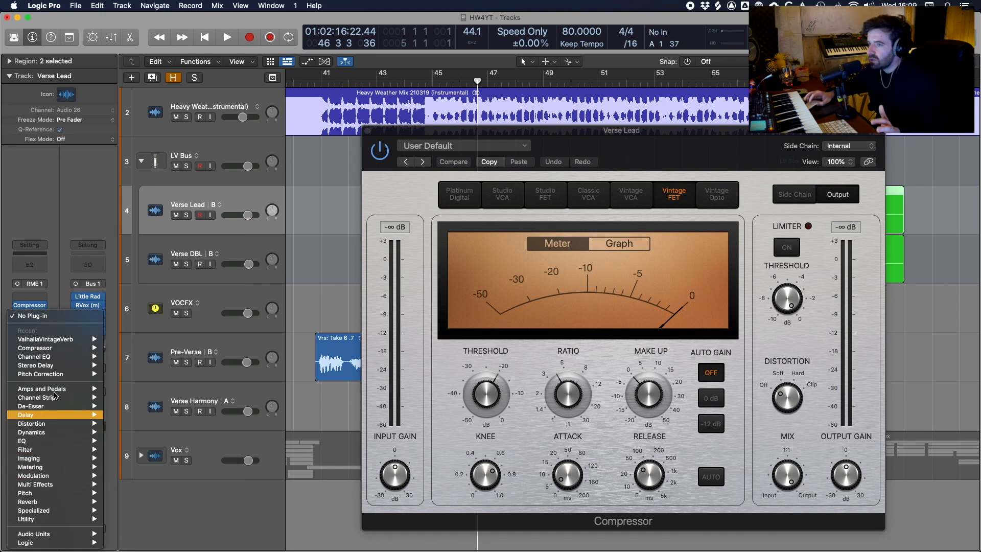
mouse_move(52, 374)
click(116, 375)
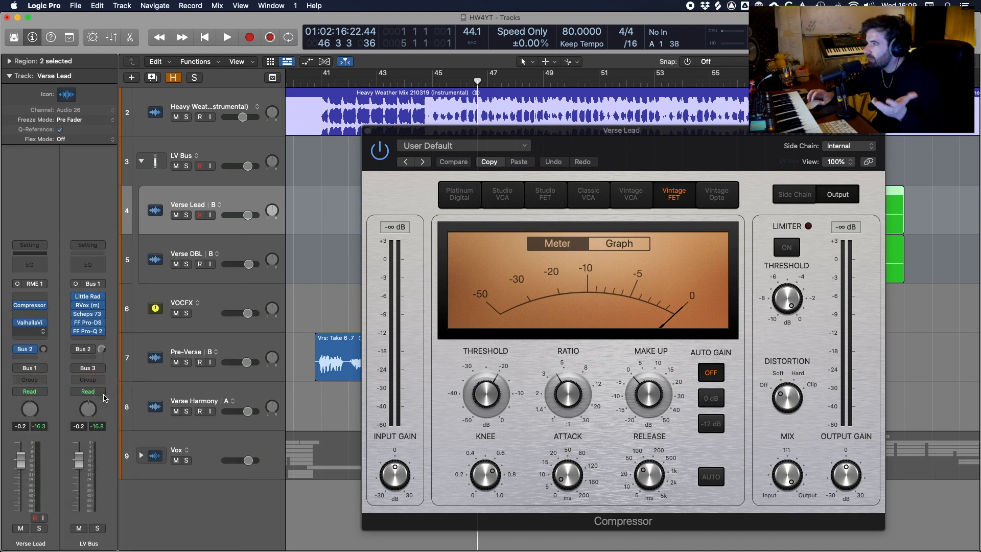
click(367, 130)
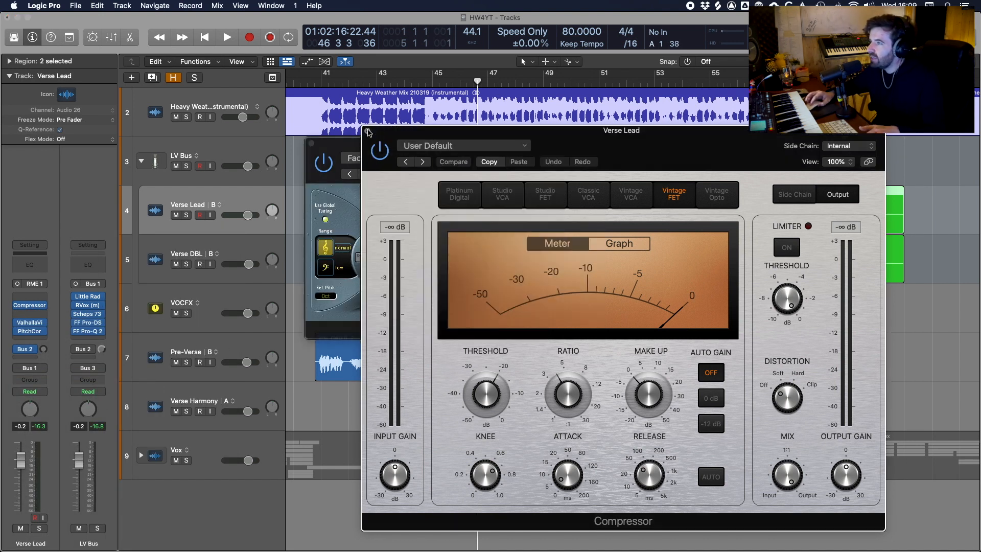
click(580, 175)
Step: Move the reverb up one slot and insert a Stereo Delay in stereo between it and Pitch Correction
drag(36, 323, 36, 315)
click(37, 324)
mouse_move(46, 381)
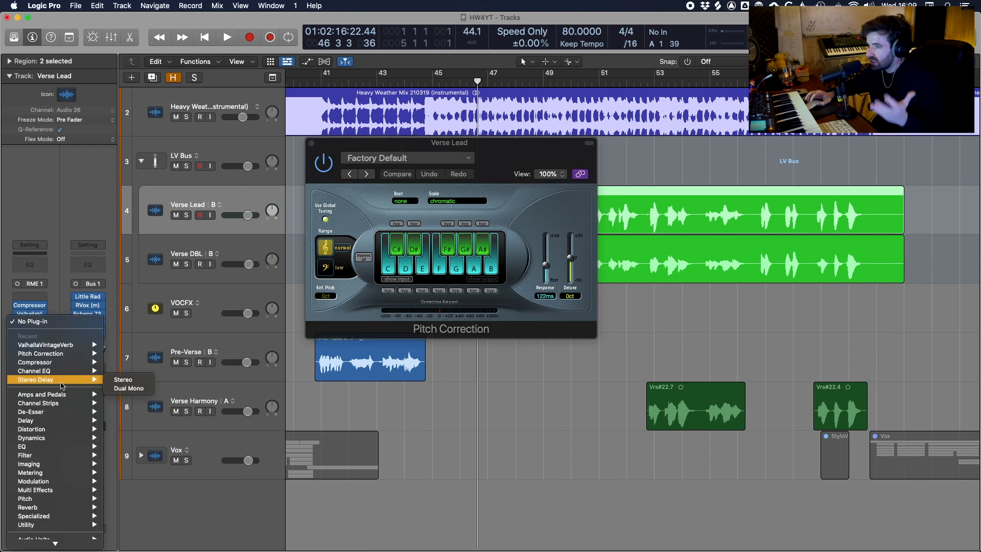
click(123, 380)
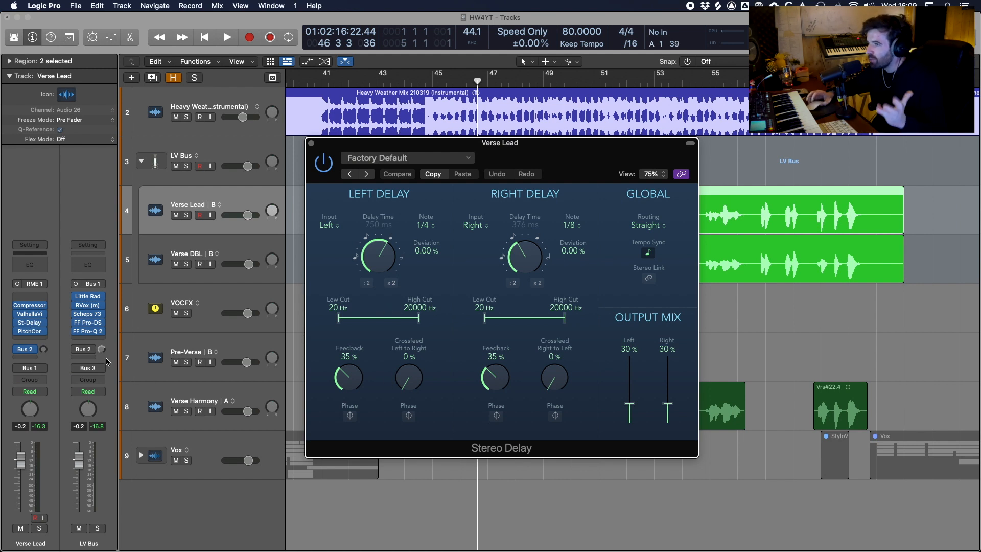
Step: Open Verse Lead's Pitch Correction, set its response to 32.8 ms and move its window clear of the verse regions' start
click(29, 331)
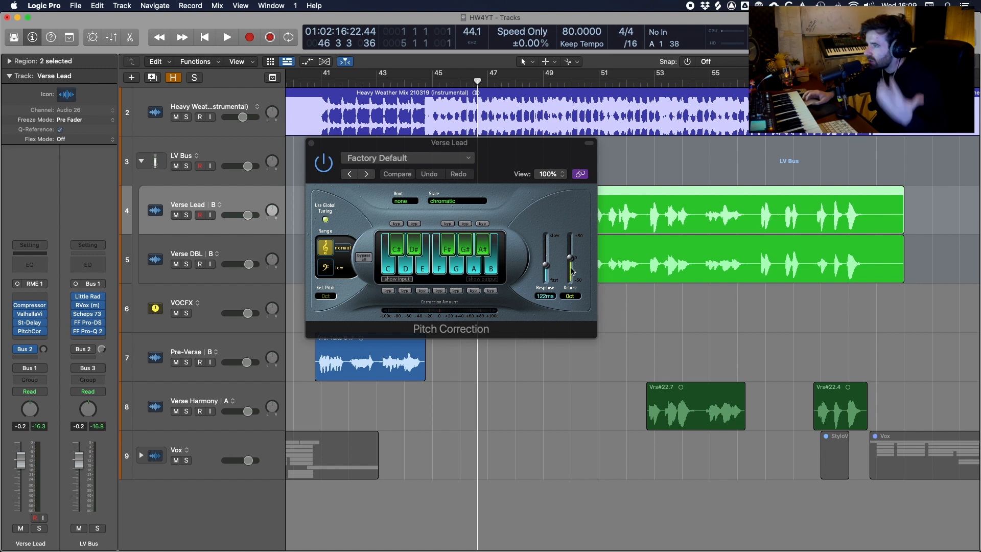
drag(548, 267, 547, 275)
drag(506, 157, 690, 158)
Step: Play the verse from just before bar 45 with Verse Lead soloed and set the Pitch Correction response to 0.00 ms
click(429, 85)
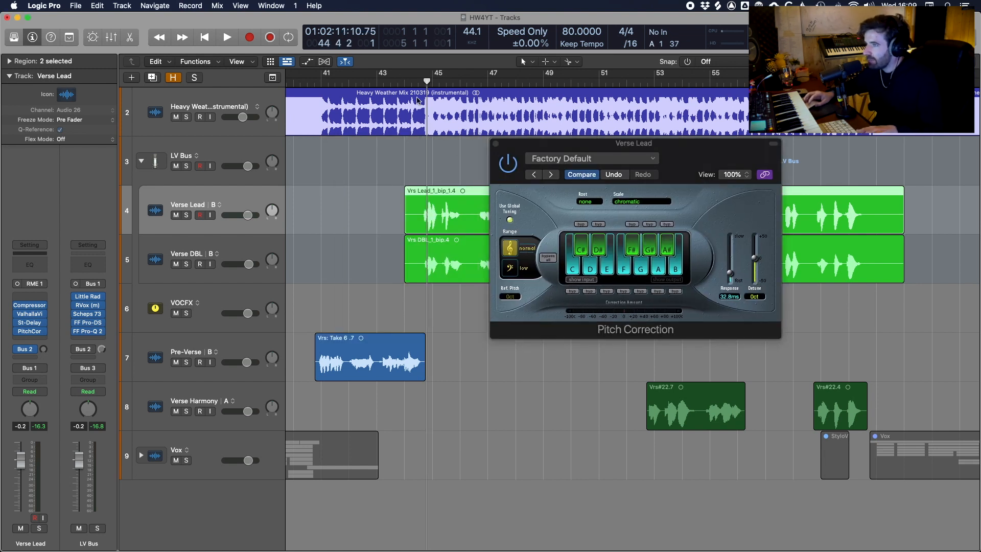
key(space)
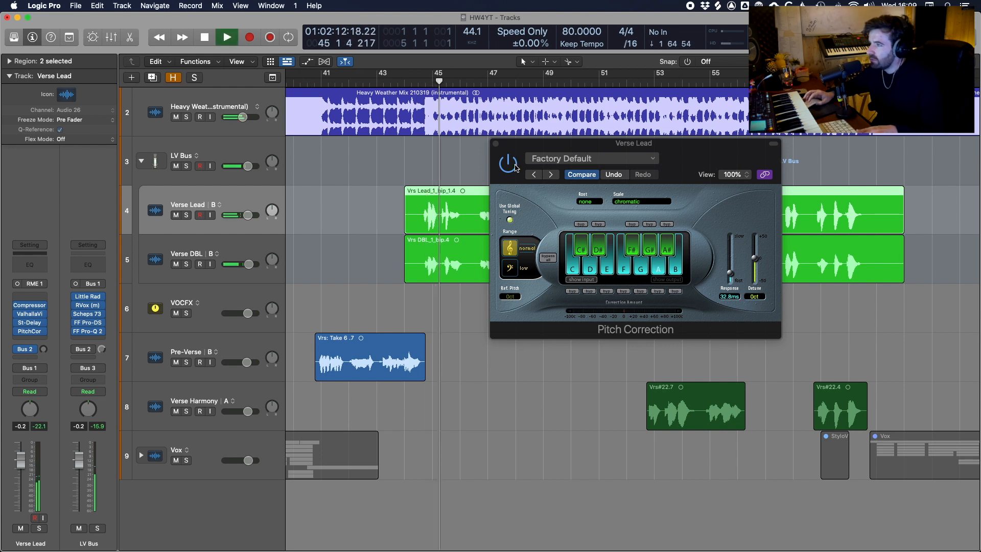
click(186, 215)
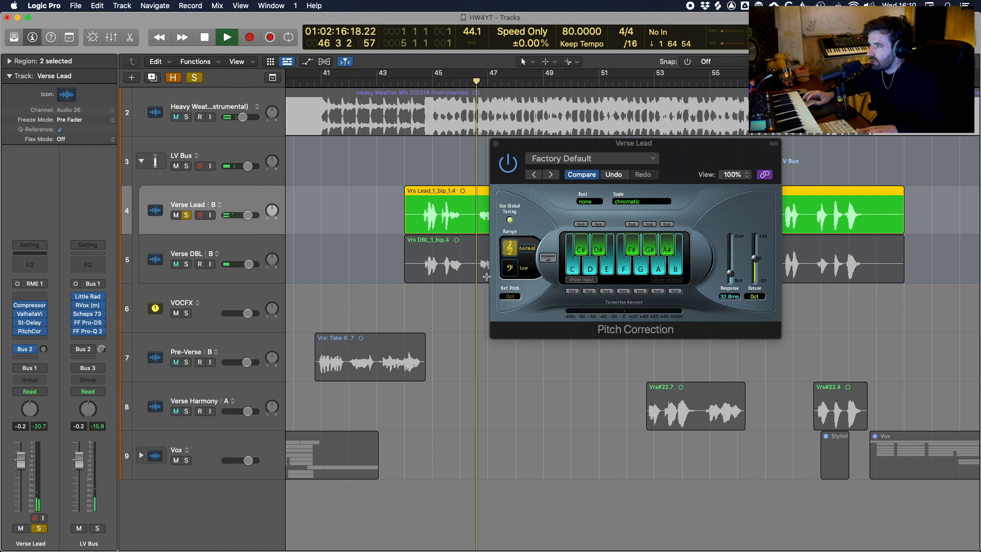
scroll(425, 277, right, 3)
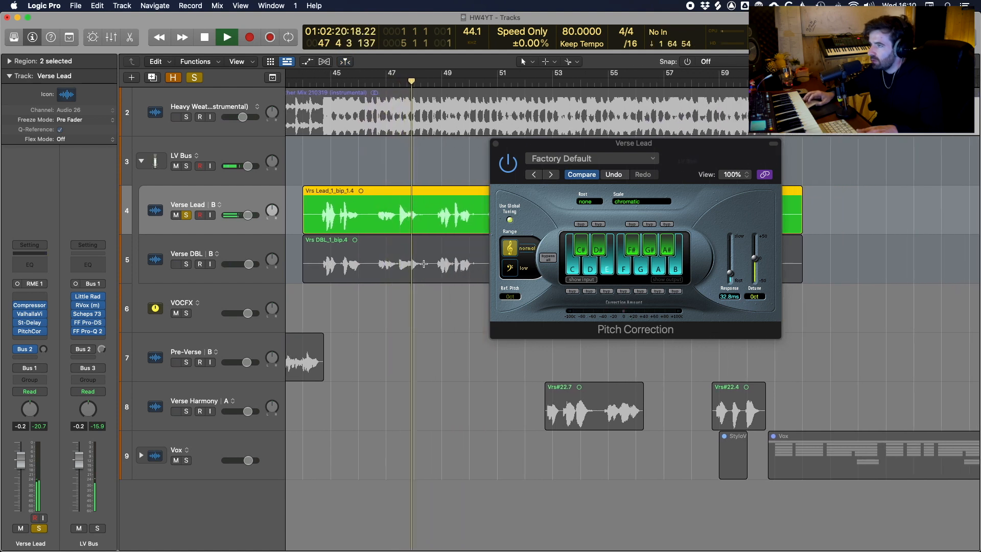
drag(732, 279, 732, 290)
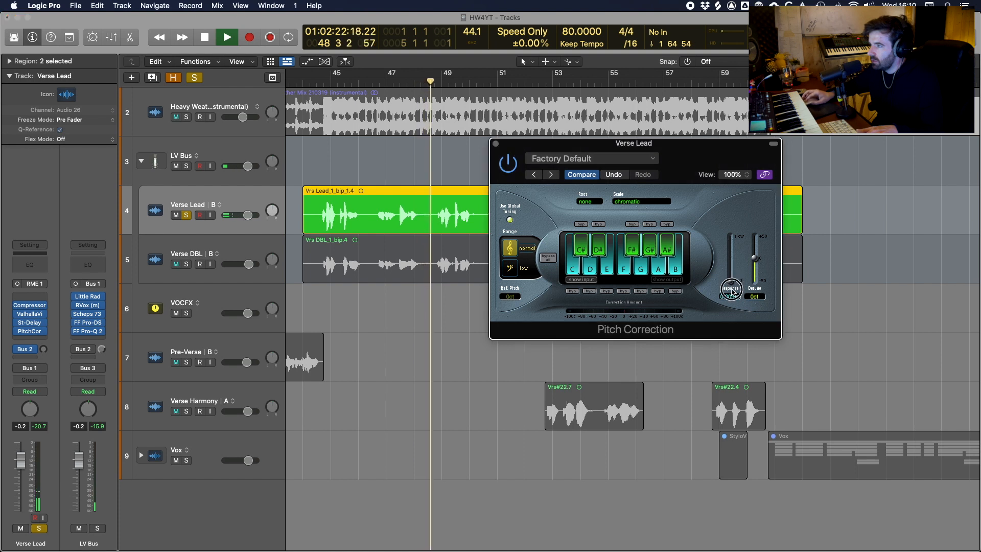
key(space)
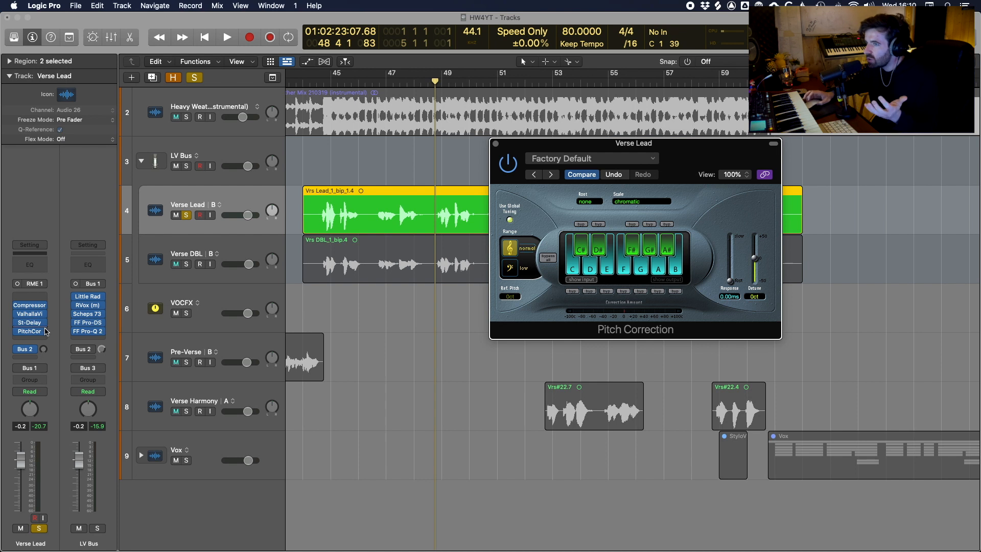
Step: Move Pitch Correction to the first slot of Verse Lead's effects chain, ahead of the Compressor
drag(29, 331, 31, 296)
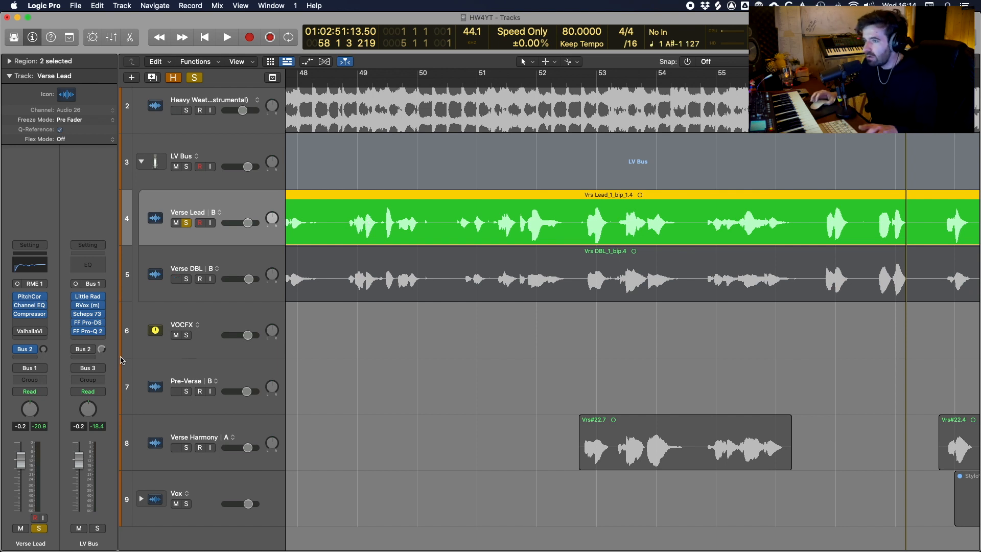
mouse_move(28, 333)
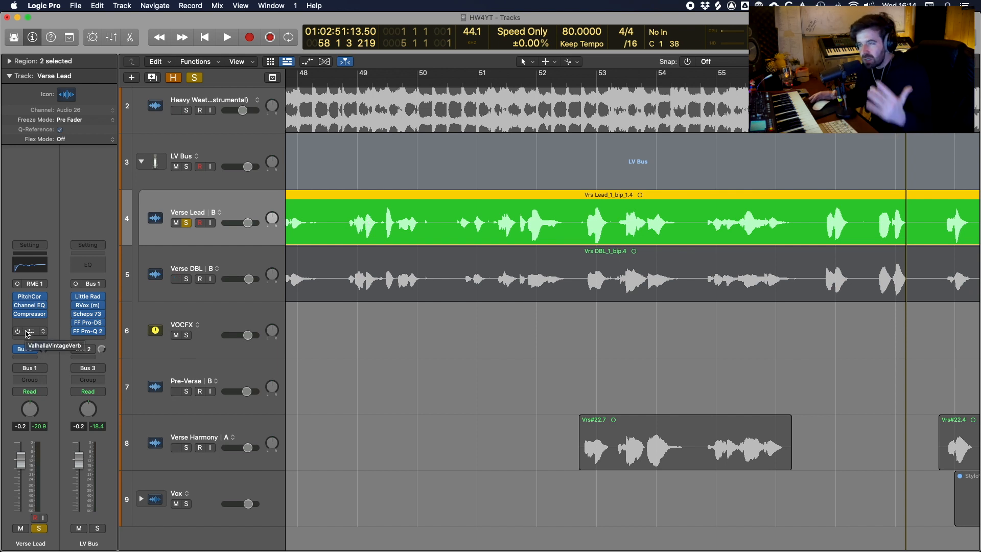